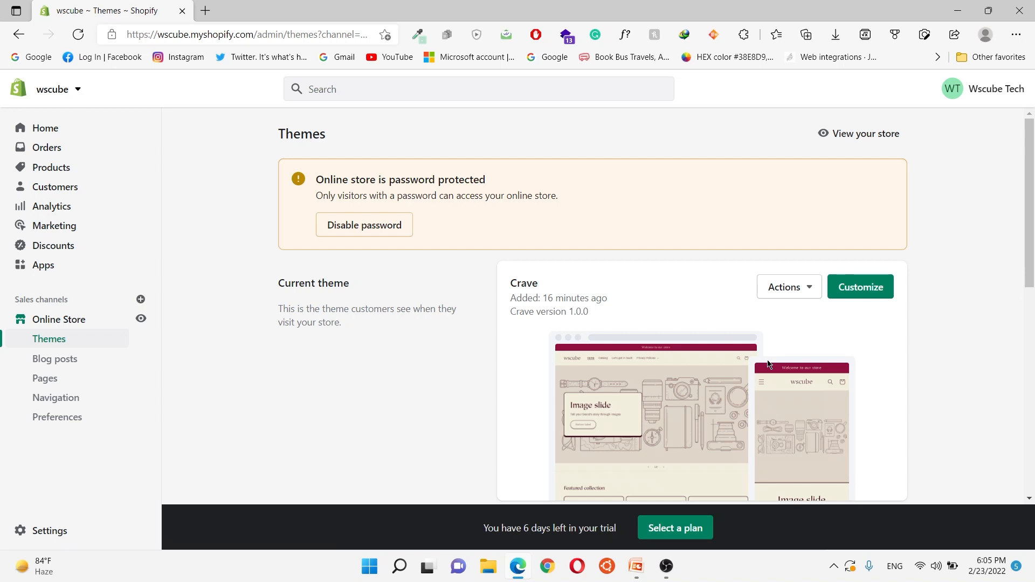
# - Open the current Crave theme of the online store for customization
pyautogui.scroll(-1, 650, 303)
pyautogui.moveTo(276, 220); pyautogui.dragTo(358, 219)
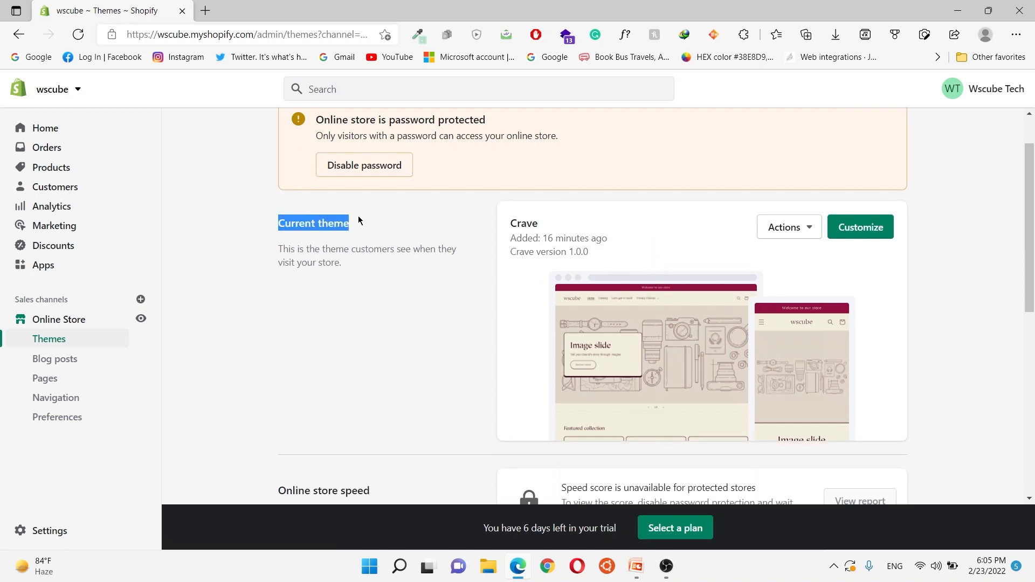
pyautogui.click(417, 319)
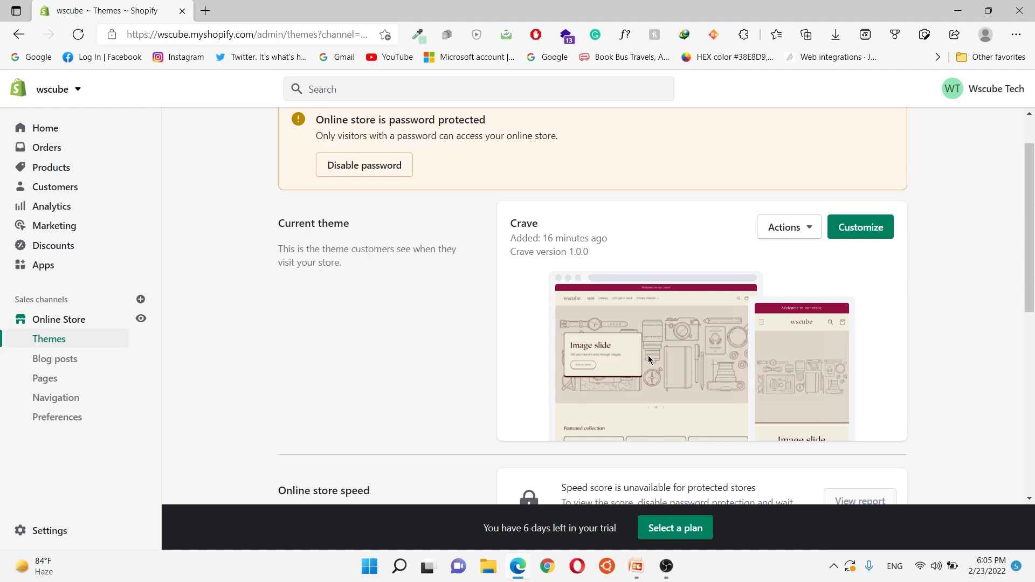
pyautogui.doubleClick(519, 223)
pyautogui.click(537, 236)
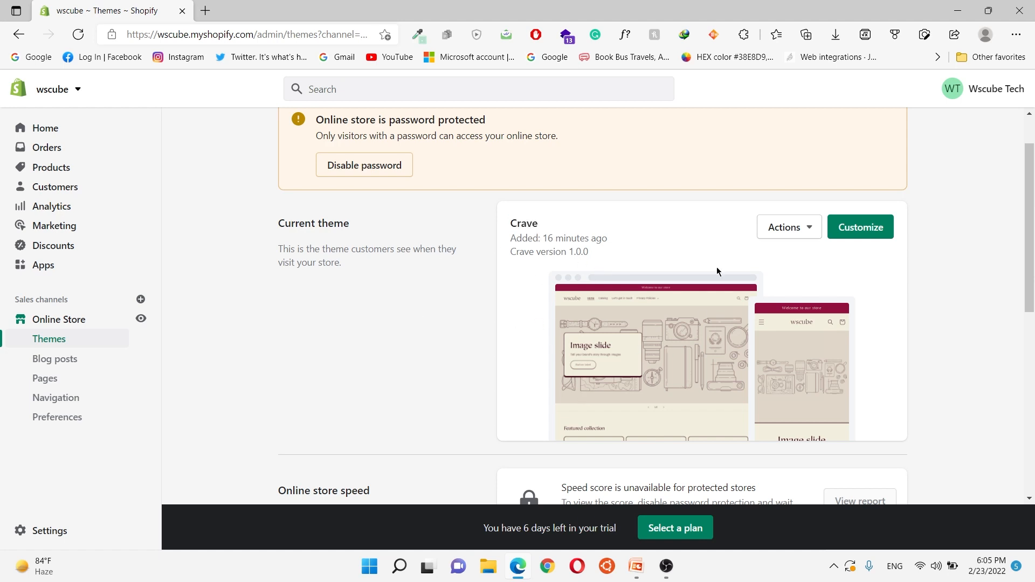
pyautogui.click(840, 231)
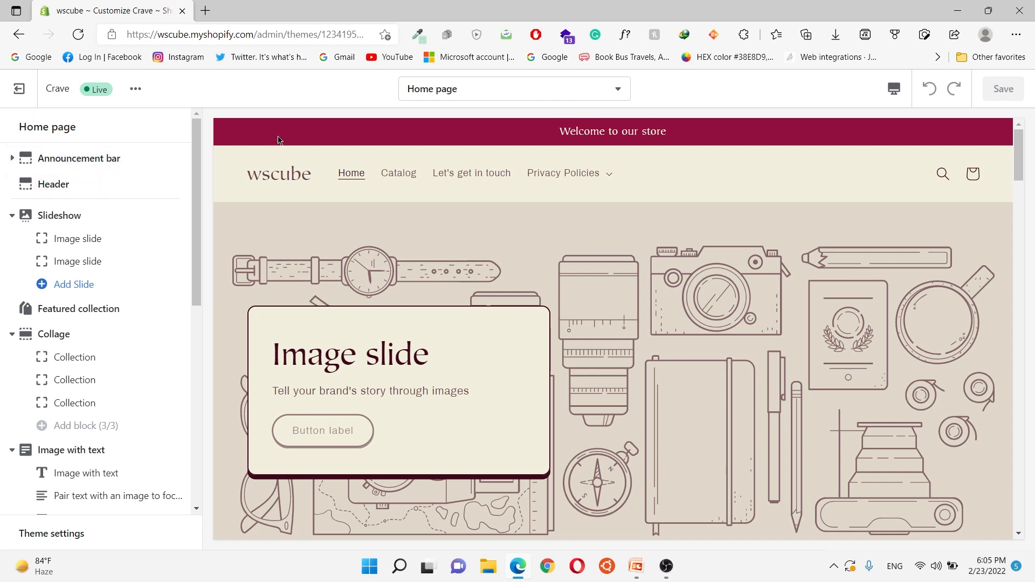
# - Examine the announcement text in the store preview, visit the Catalog page and return to the Home page
pyautogui.moveTo(550, 136); pyautogui.dragTo(699, 135)
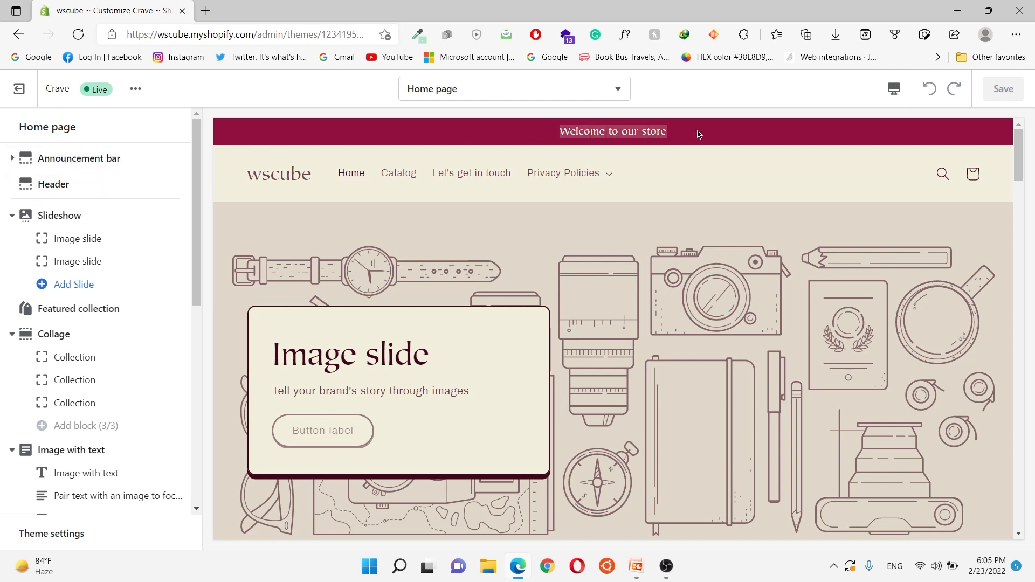
pyautogui.click(683, 138)
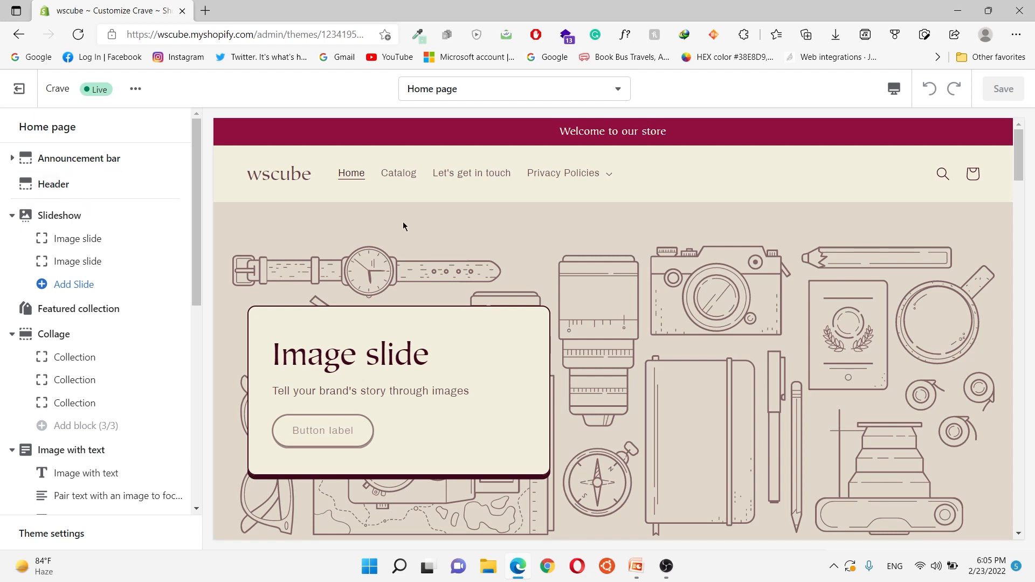
pyautogui.click(397, 173)
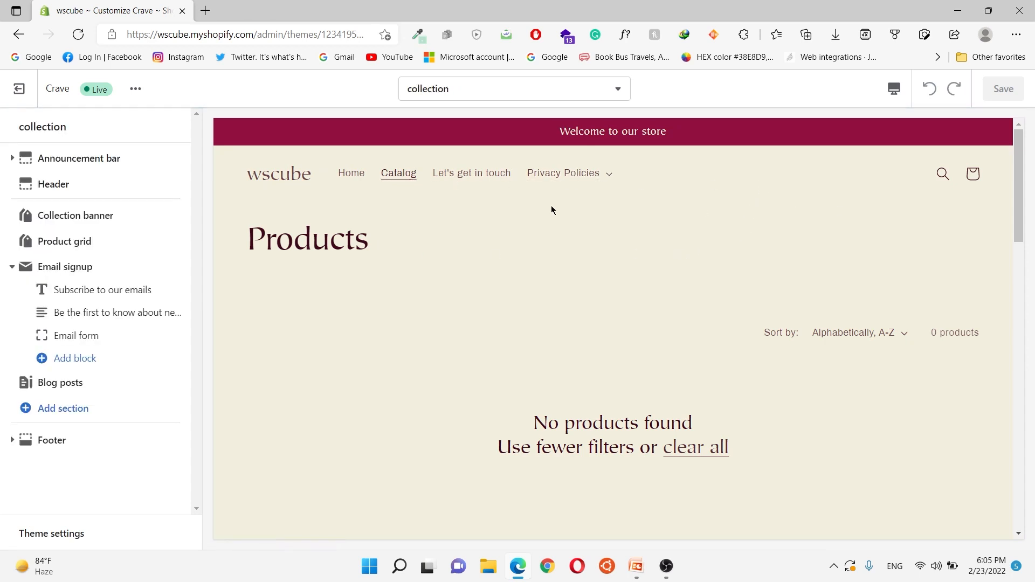
pyautogui.click(357, 175)
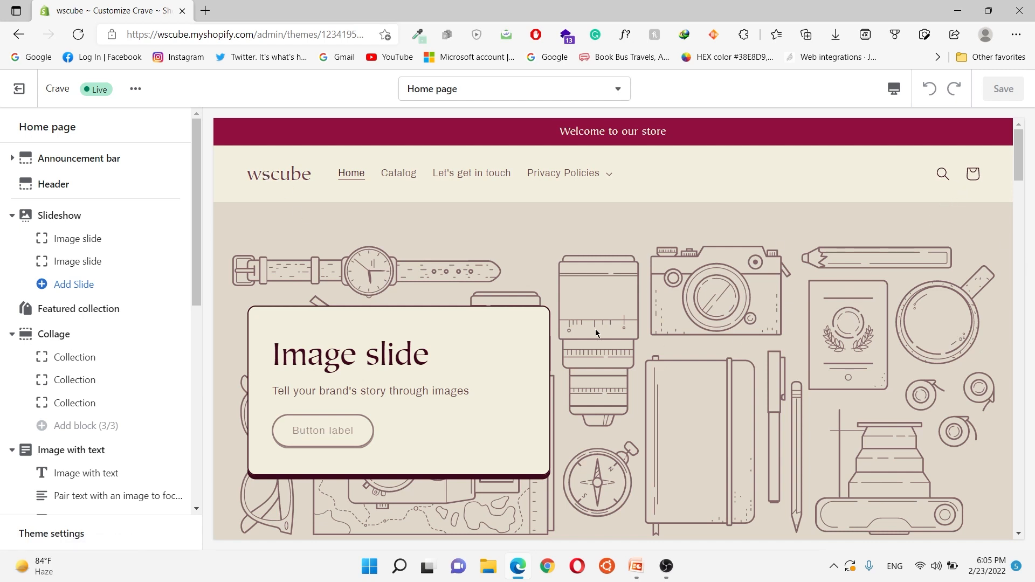
pyautogui.scroll(-1, 469, 272)
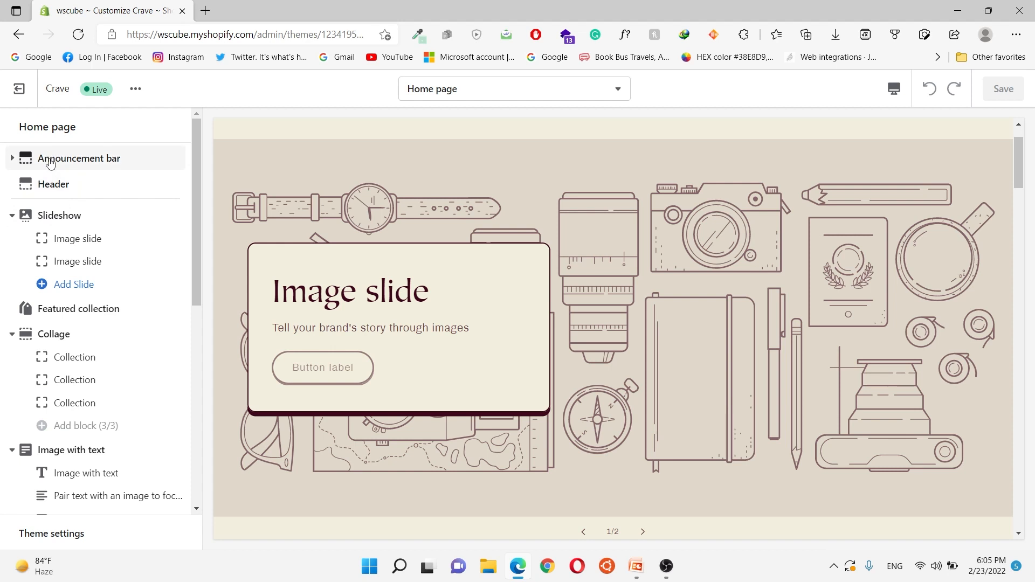
# - Open the settings of the home page's Slideshow section
pyautogui.click(11, 216)
pyautogui.click(10, 215)
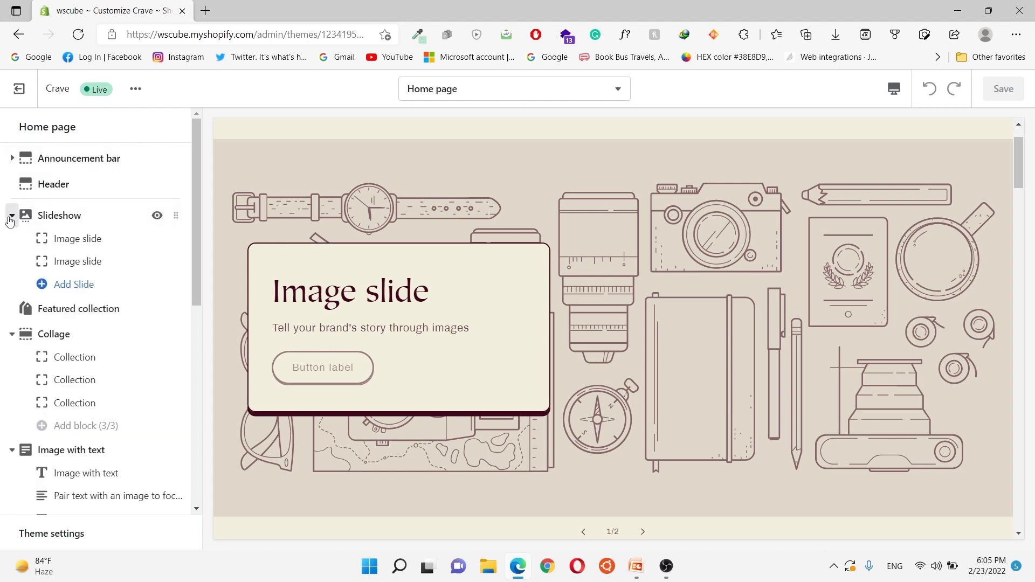
pyautogui.click(56, 216)
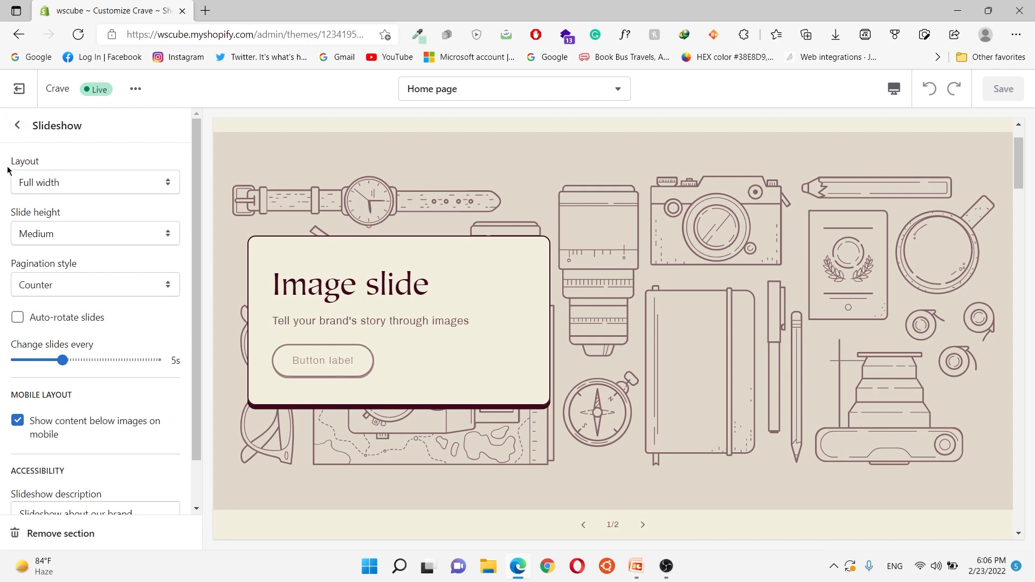
# - Try the Grid layout for the slideshow and set the layout back to Full width
pyautogui.click(58, 182)
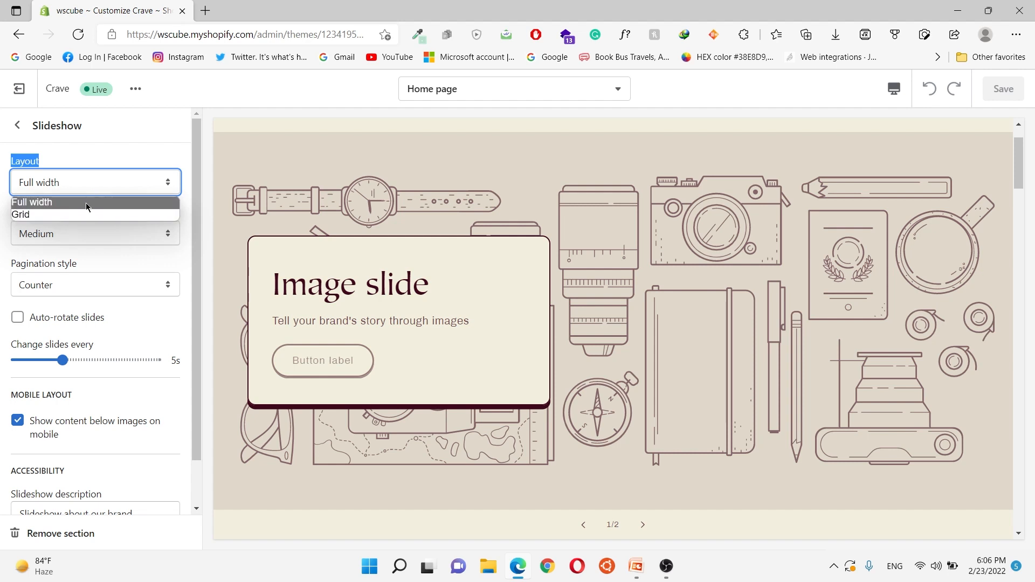
pyautogui.click(76, 214)
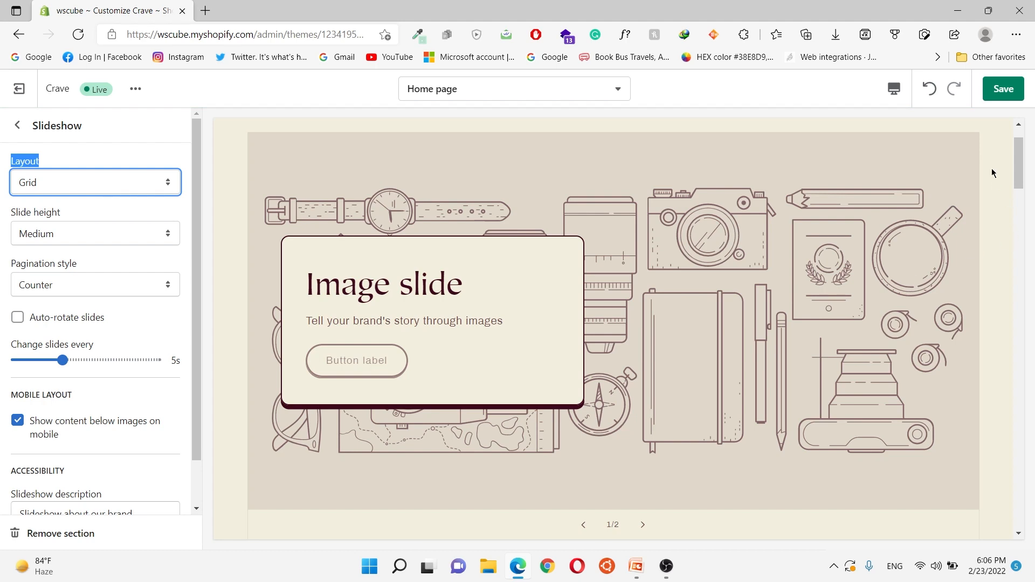
pyautogui.scroll(-4, 302, 215)
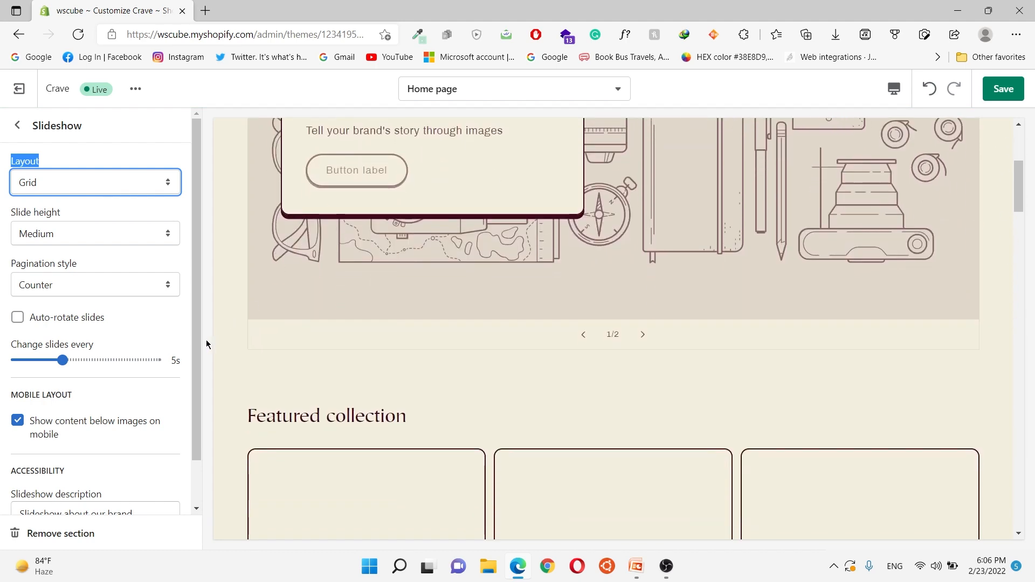
pyautogui.scroll(5, 366, 314)
pyautogui.click(111, 189)
pyautogui.click(107, 202)
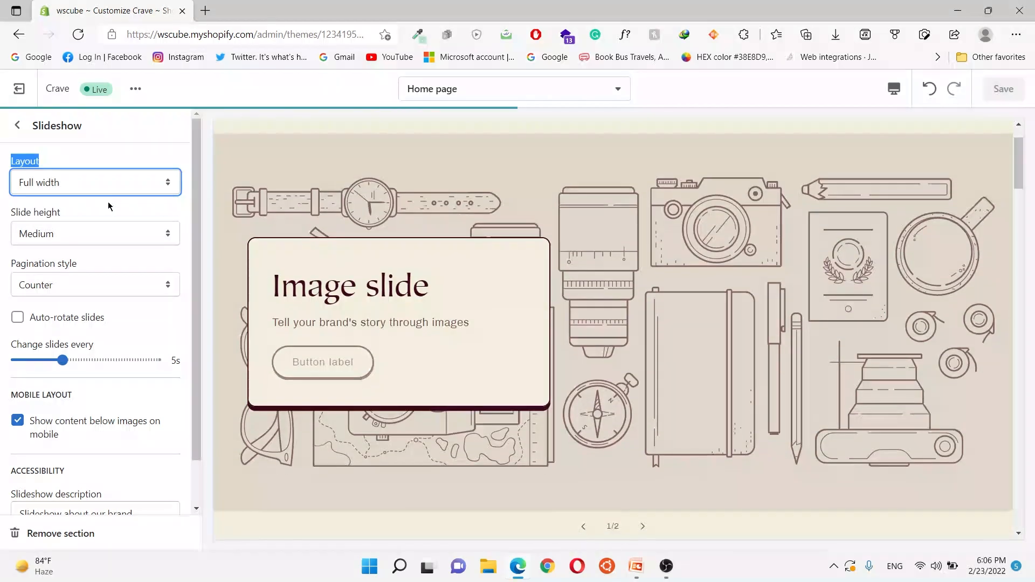
pyautogui.scroll(2, 222, 228)
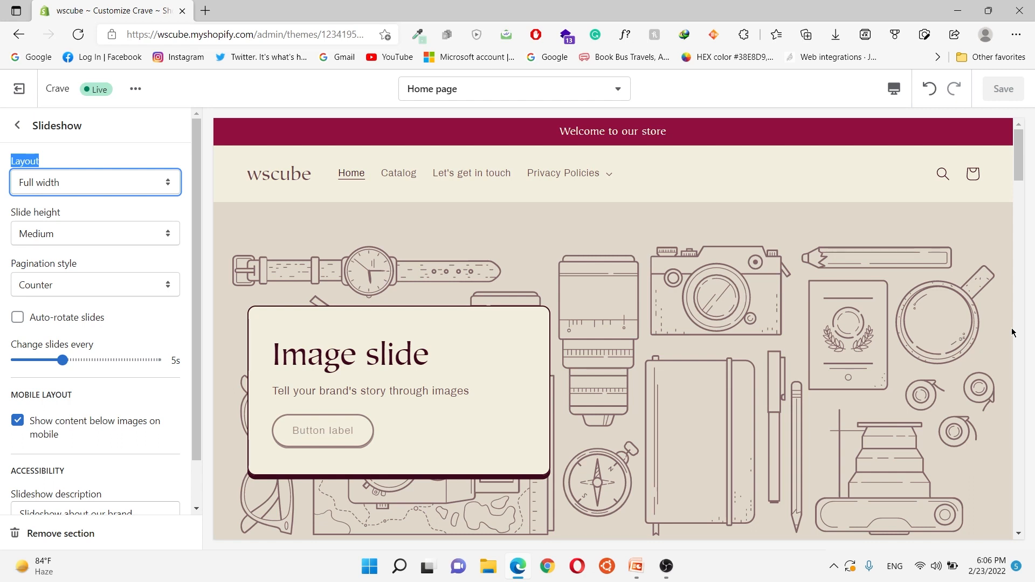
# - Try the Small and Large slide heights for the slideshow and set the height back to Medium
pyautogui.moveTo(50, 222); pyautogui.dragTo(34, 210)
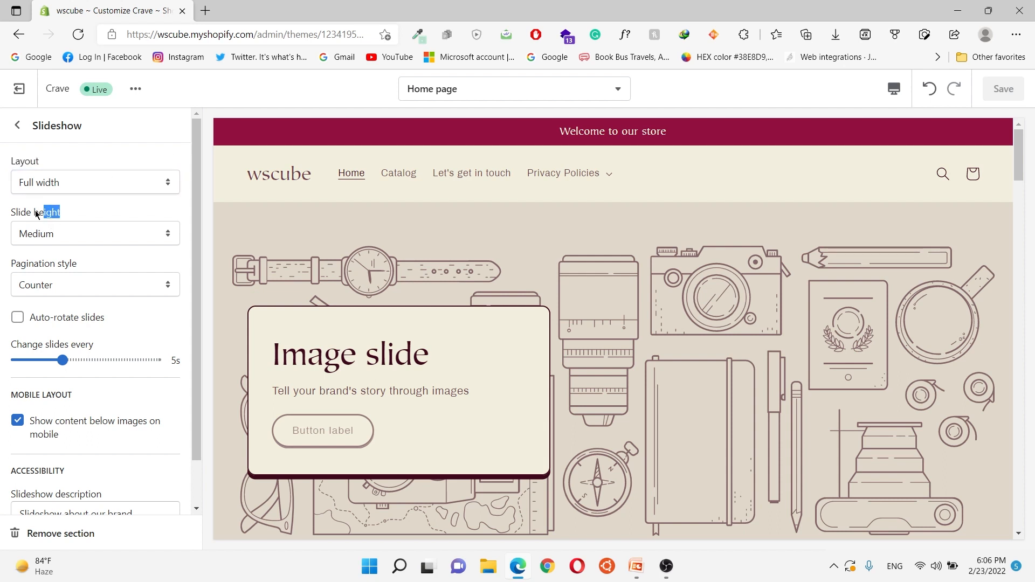
pyautogui.click(54, 234)
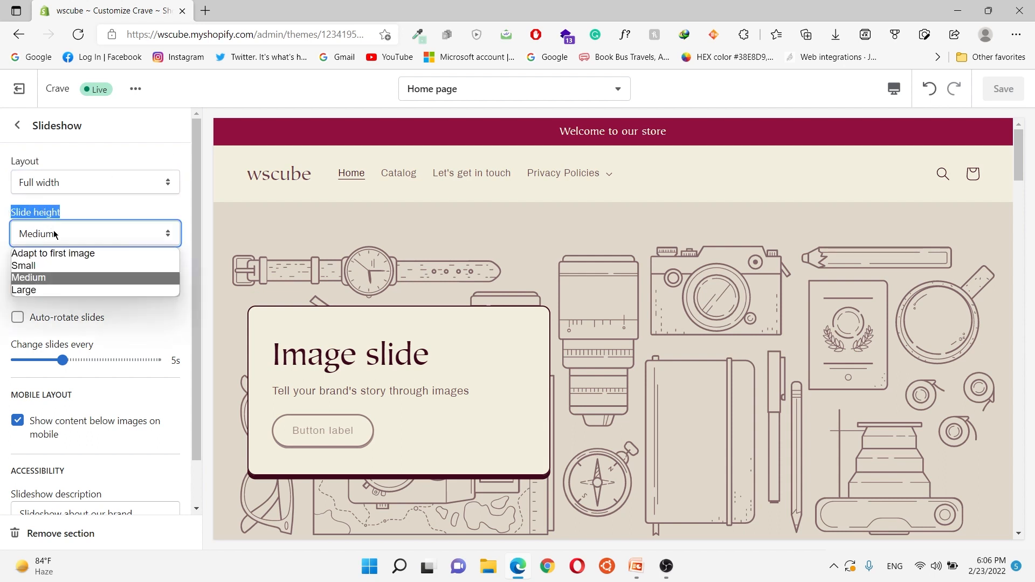
pyautogui.click(59, 271)
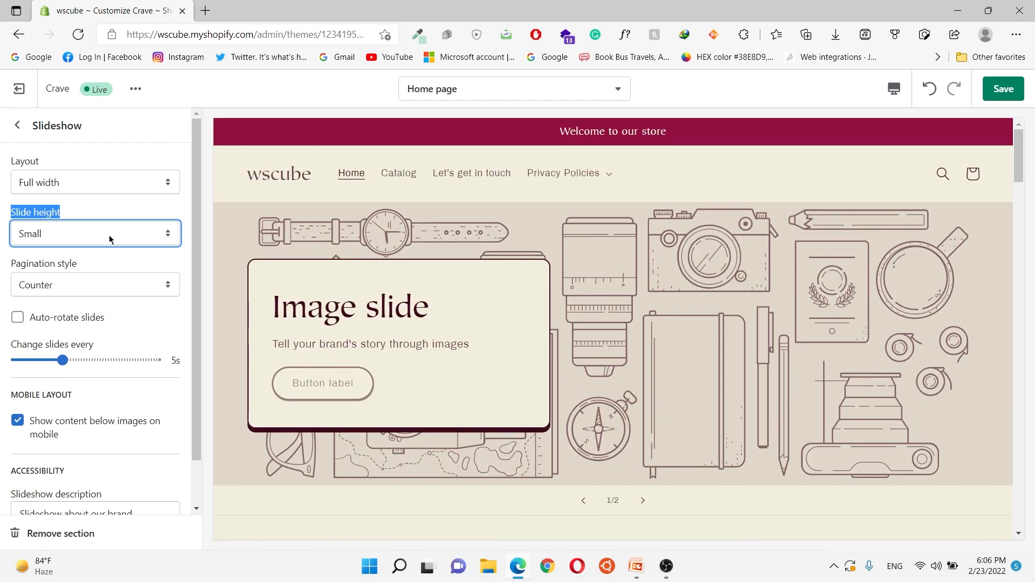
pyautogui.click(66, 236)
pyautogui.click(71, 275)
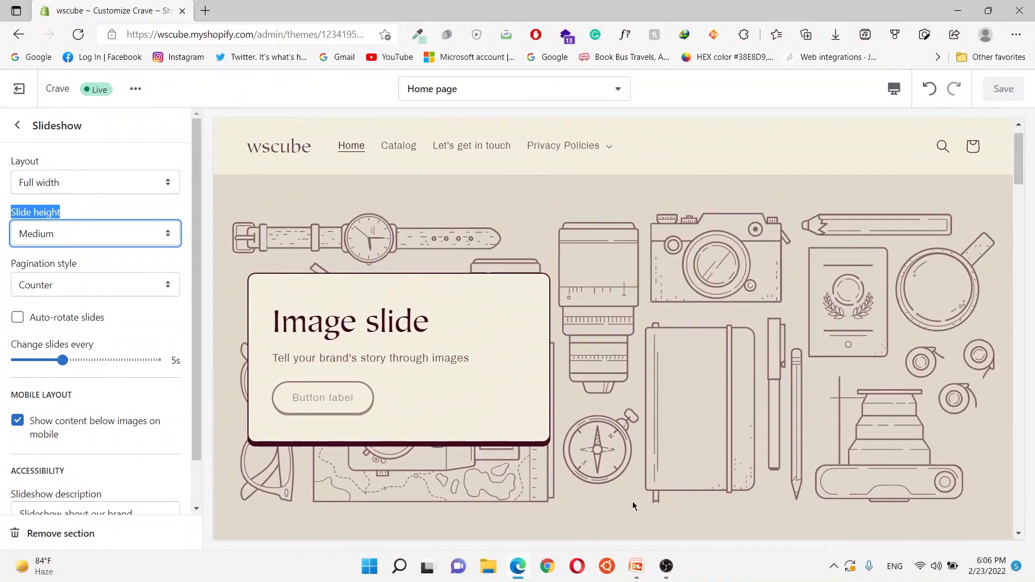
pyautogui.click(67, 237)
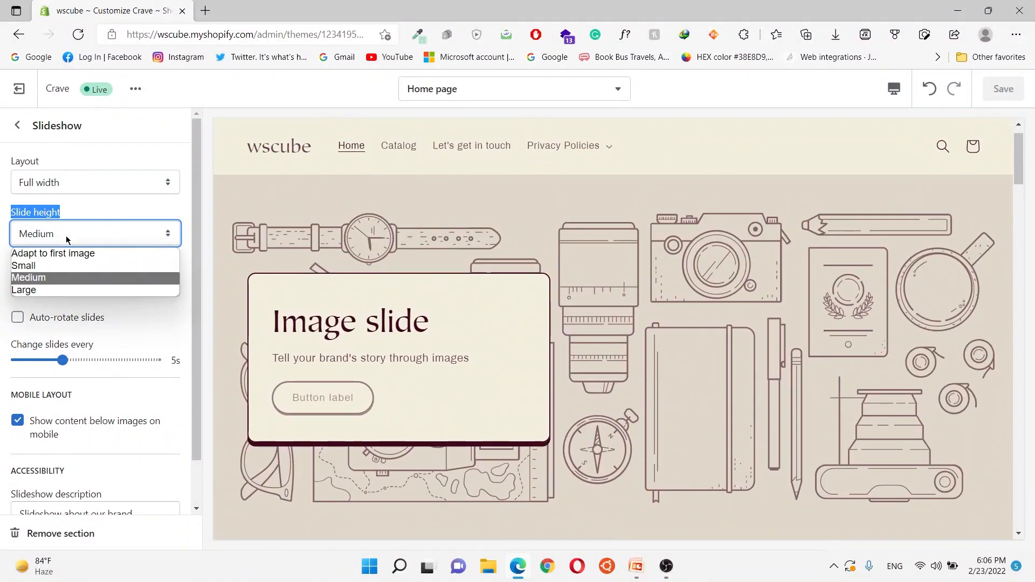
pyautogui.click(46, 290)
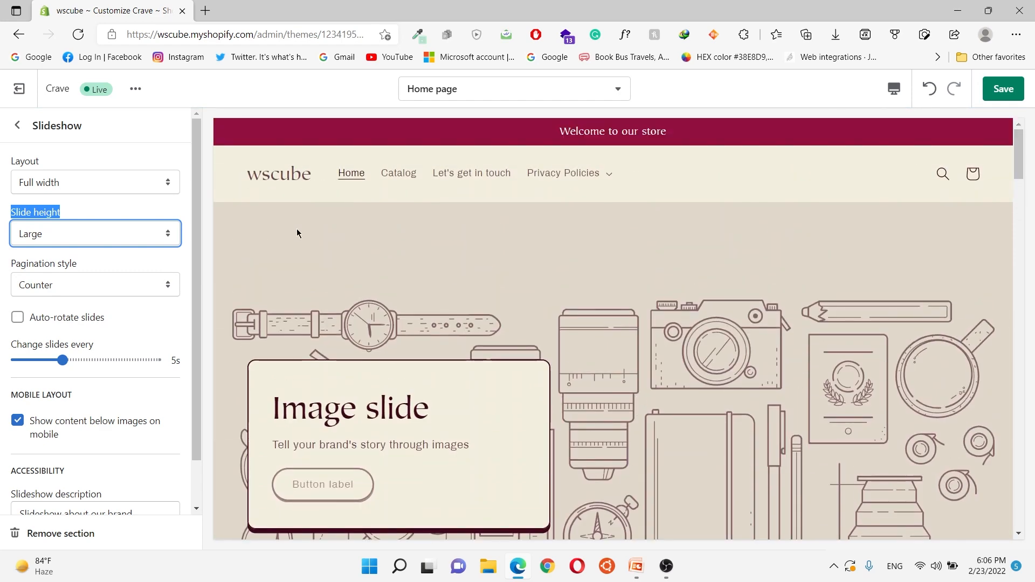
pyautogui.click(119, 244)
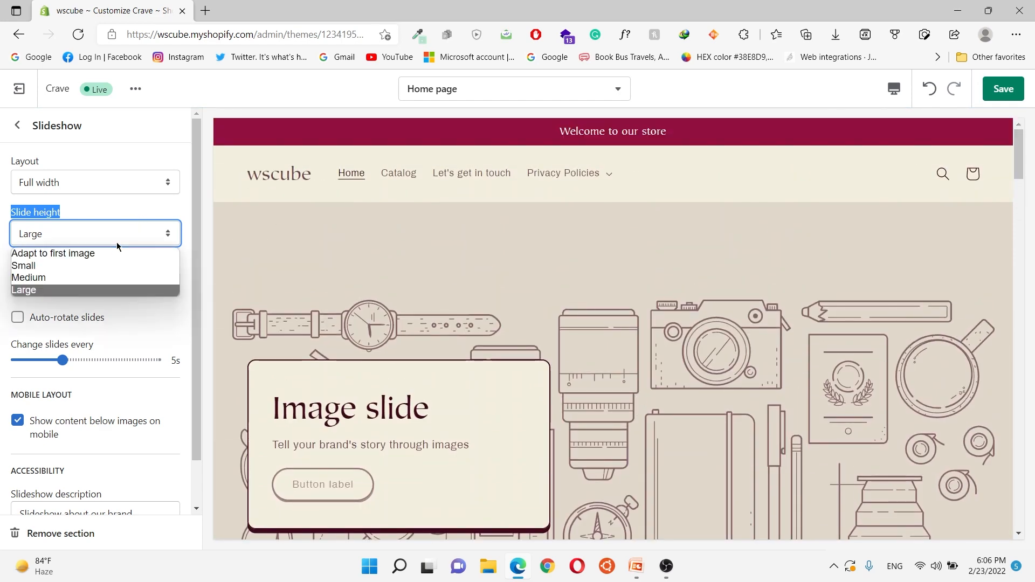
pyautogui.click(113, 276)
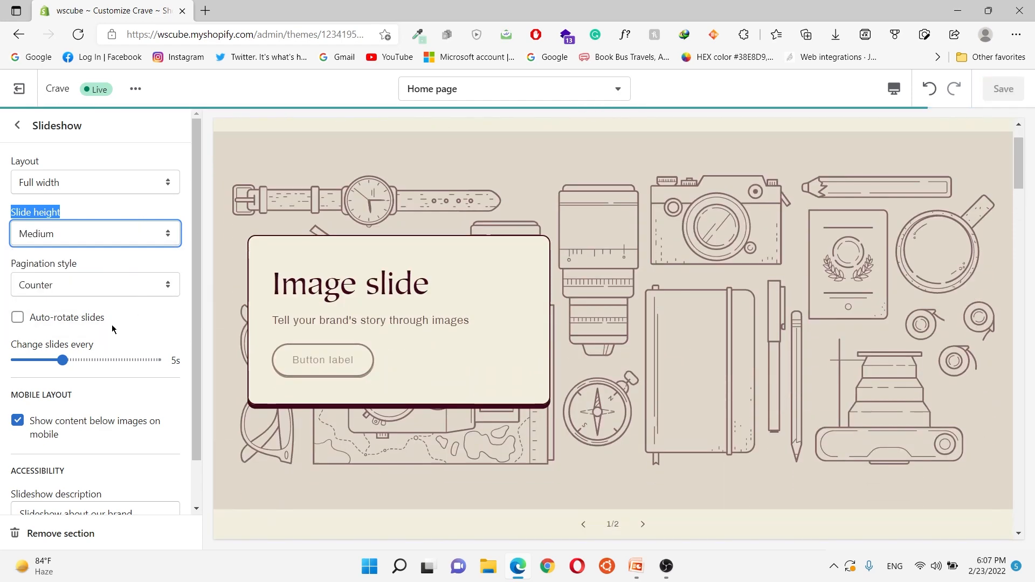
# - Try the Numbers pagination style for the slideshow and set it back to Counter
pyautogui.click(112, 285)
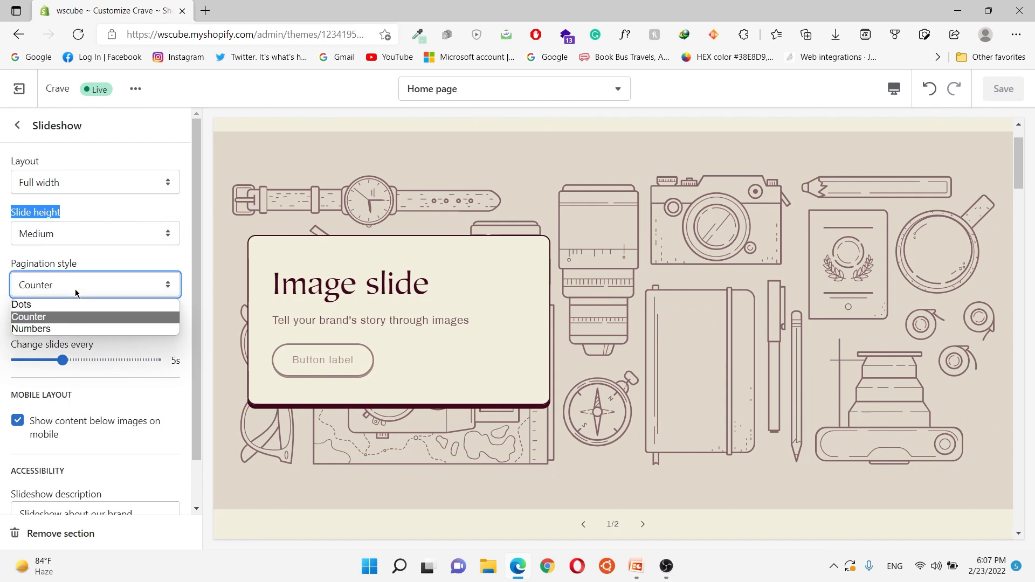
pyautogui.click(48, 329)
pyautogui.click(49, 295)
pyautogui.click(43, 318)
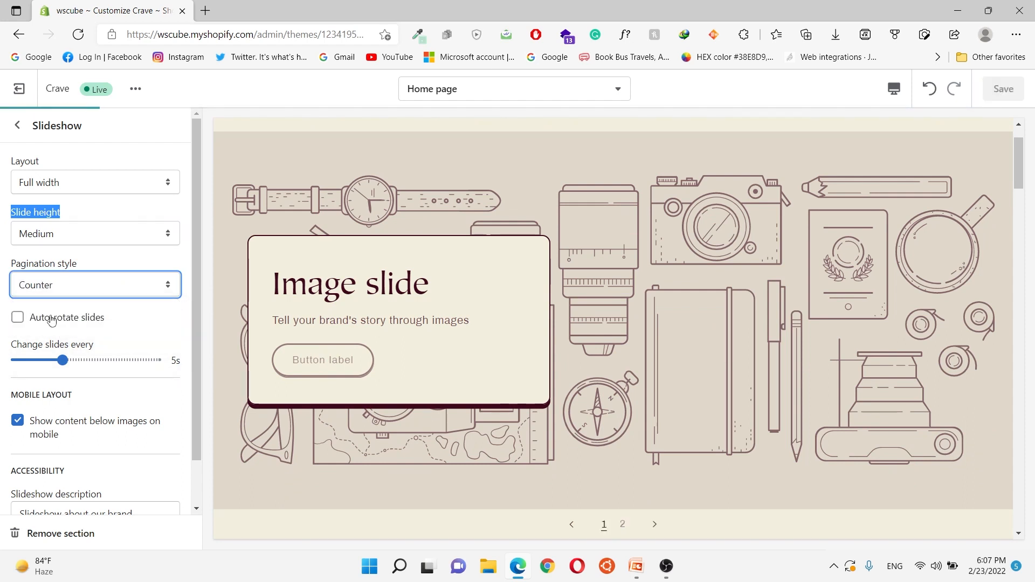
pyautogui.tripleClick(100, 266)
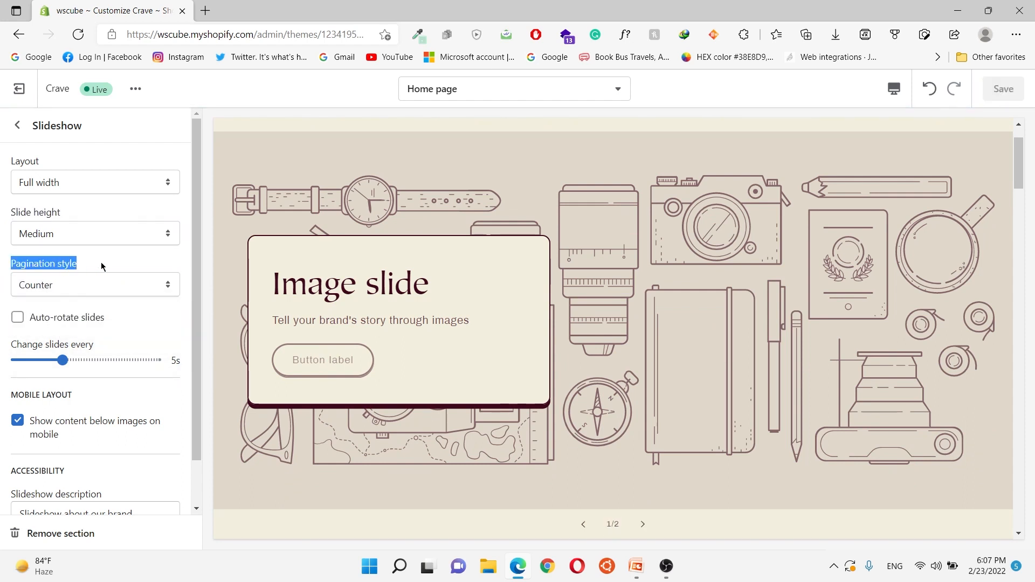
pyautogui.click(101, 265)
pyautogui.scroll(-1, 662, 444)
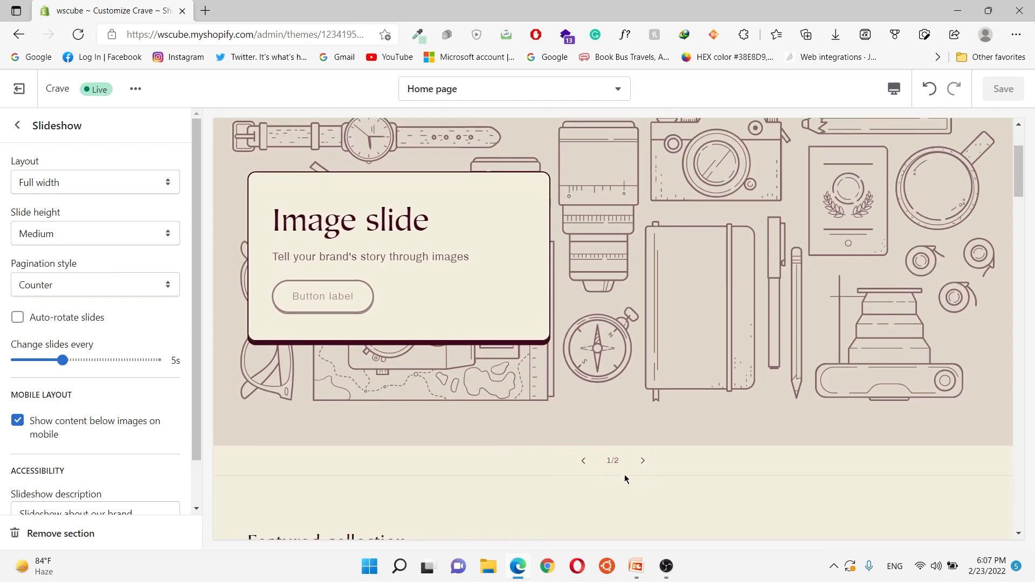
# - Set the slideshow's pagination style to Dots and go to the second slide in the preview
pyautogui.click(63, 294)
pyautogui.click(86, 286)
pyautogui.click(85, 287)
pyautogui.click(57, 306)
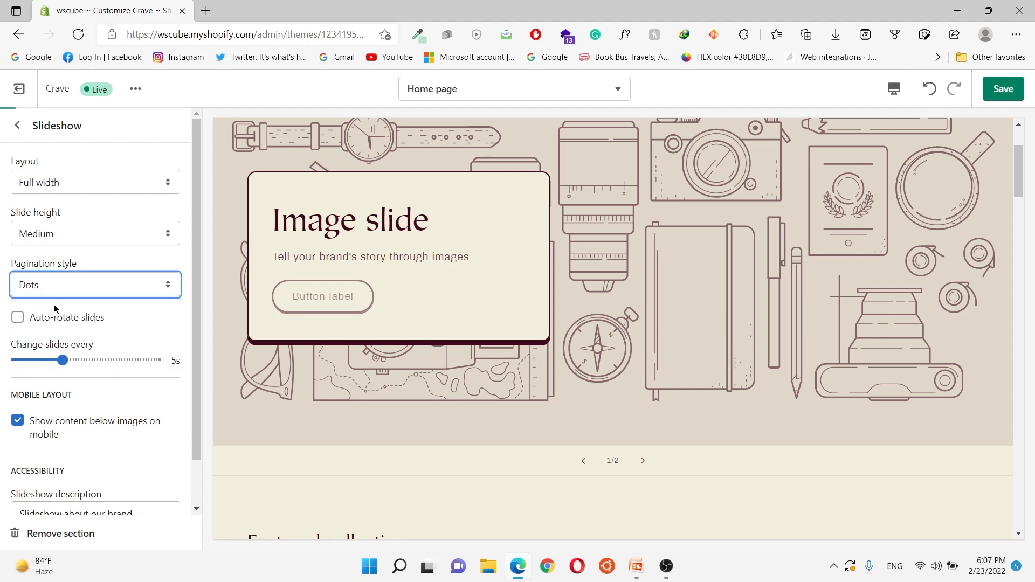
pyautogui.scroll(-2, 617, 513)
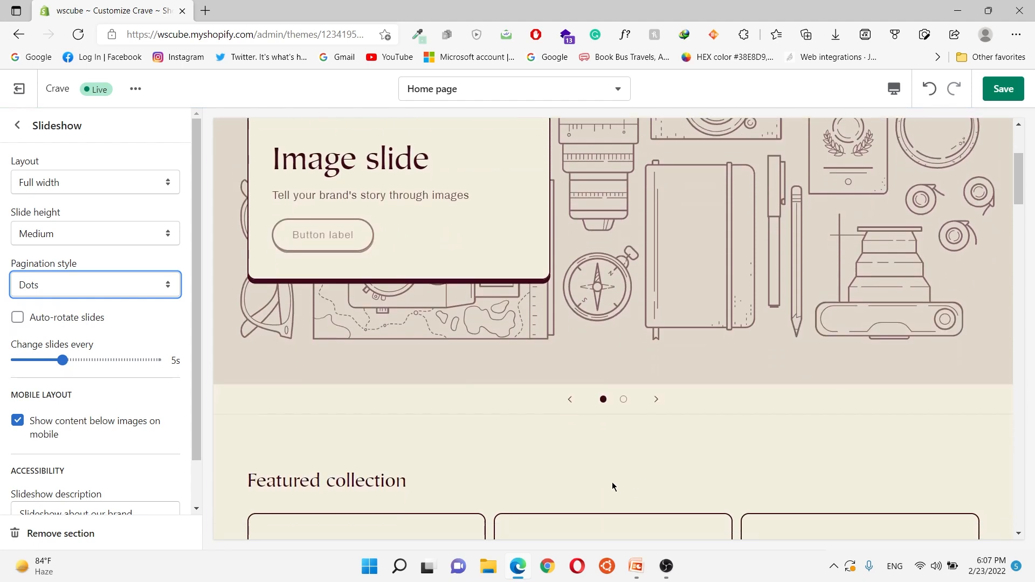
pyautogui.click(623, 398)
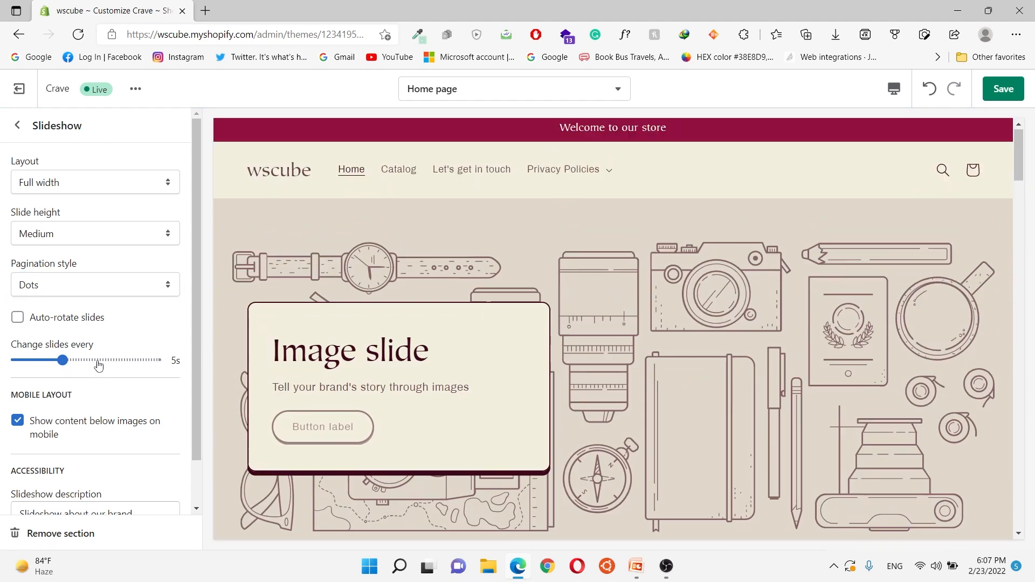
# - Set the slideshow's pagination style to Numbers and switch between slides 2 and 1 in the preview
pyautogui.click(89, 286)
pyautogui.click(62, 329)
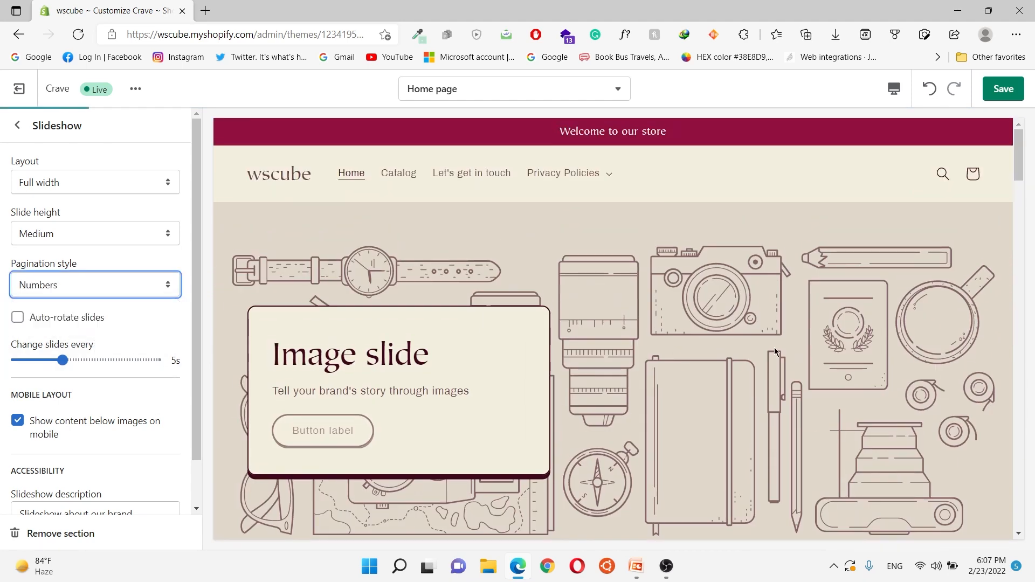
pyautogui.click(625, 527)
pyautogui.click(605, 526)
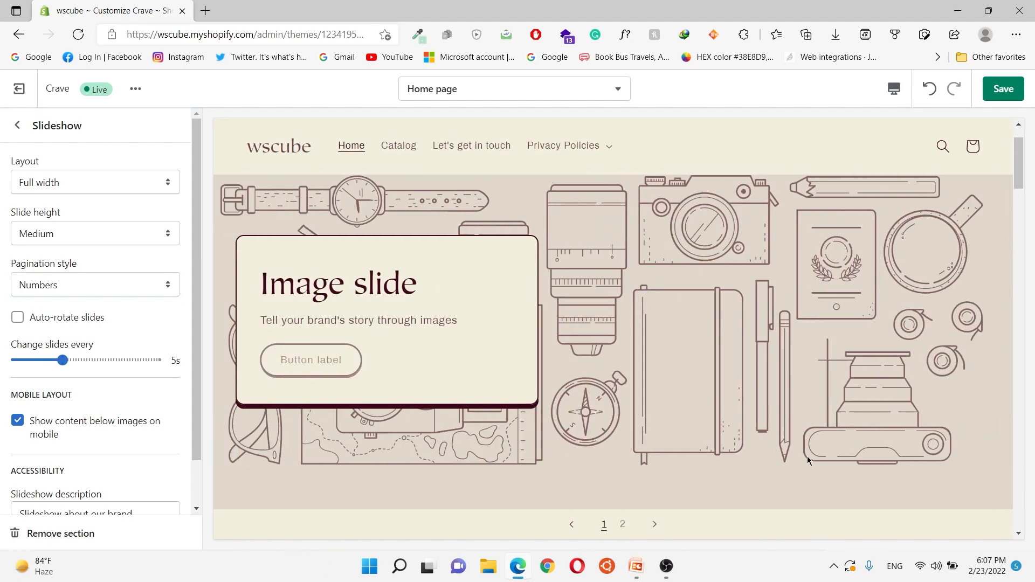
# - Enable automatic rotation of the slideshow's slides
pyautogui.scroll(-1, 62, 287)
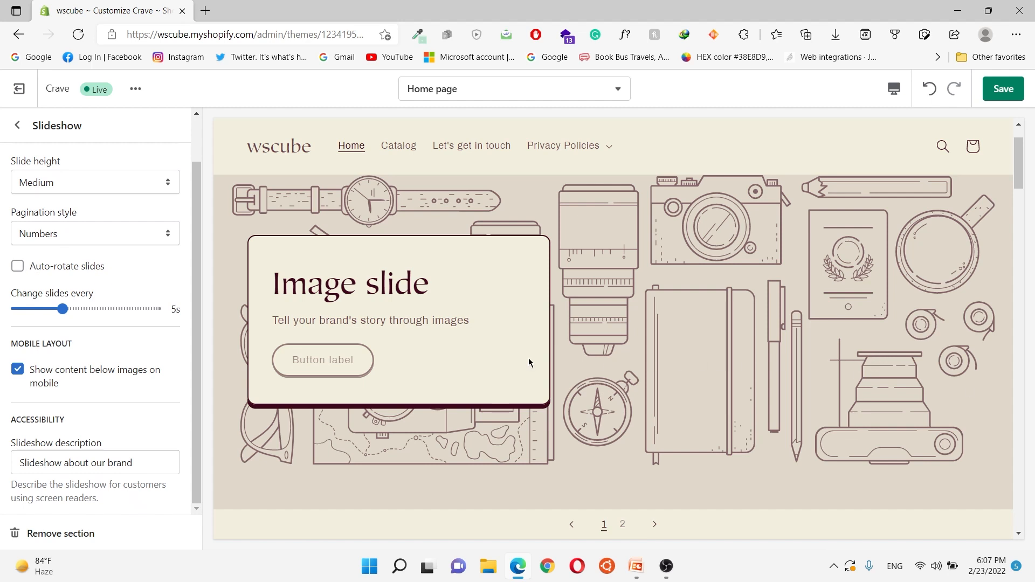
pyautogui.click(17, 266)
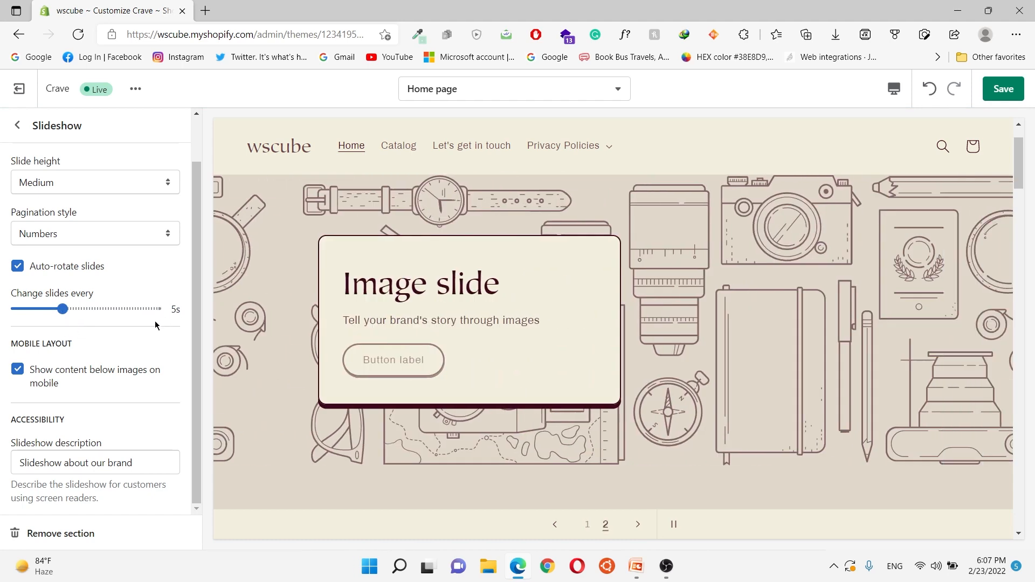
# - Set the slideshow to change slides every 3 seconds and look over the slideshow in the preview
pyautogui.moveTo(167, 310); pyautogui.dragTo(189, 316)
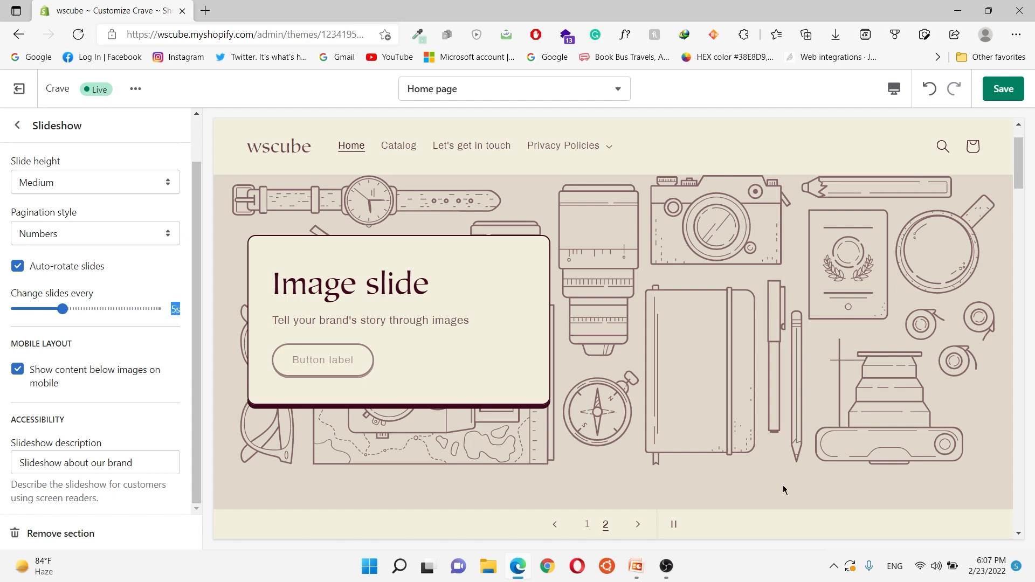
pyautogui.moveTo(63, 308); pyautogui.dragTo(21, 313)
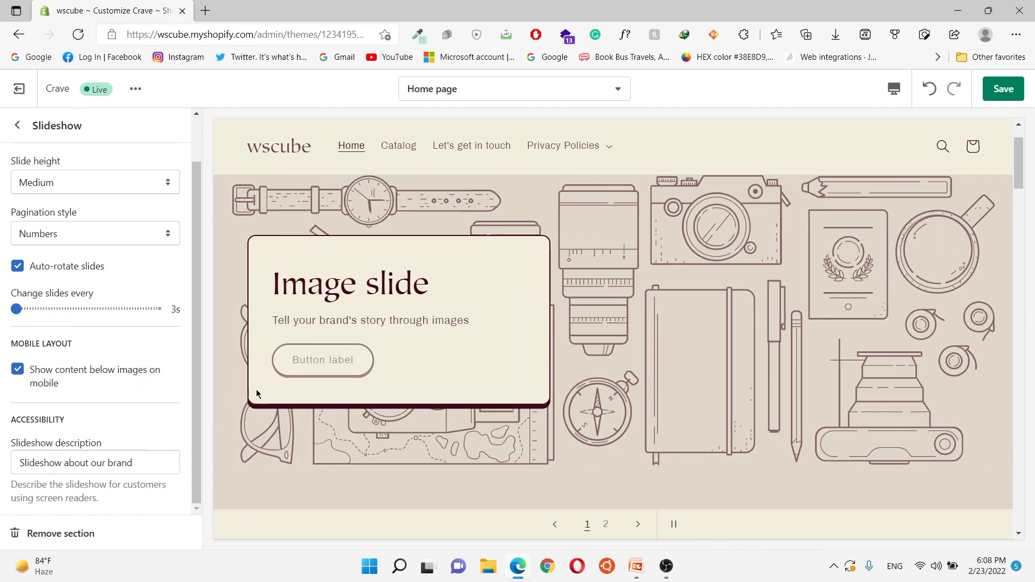
pyautogui.scroll(-5, 517, 351)
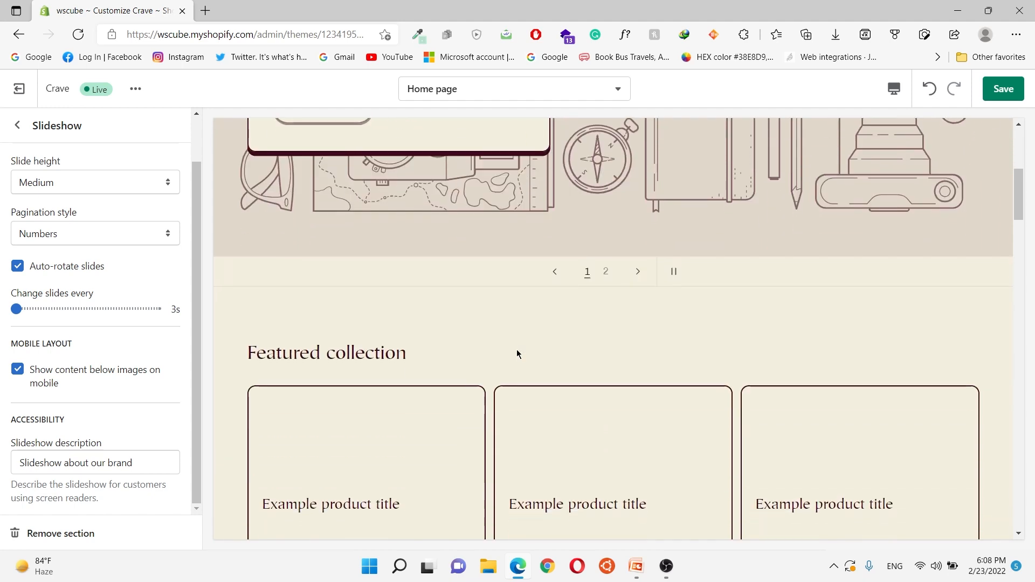
pyautogui.scroll(5, 516, 351)
pyautogui.scroll(2, 519, 458)
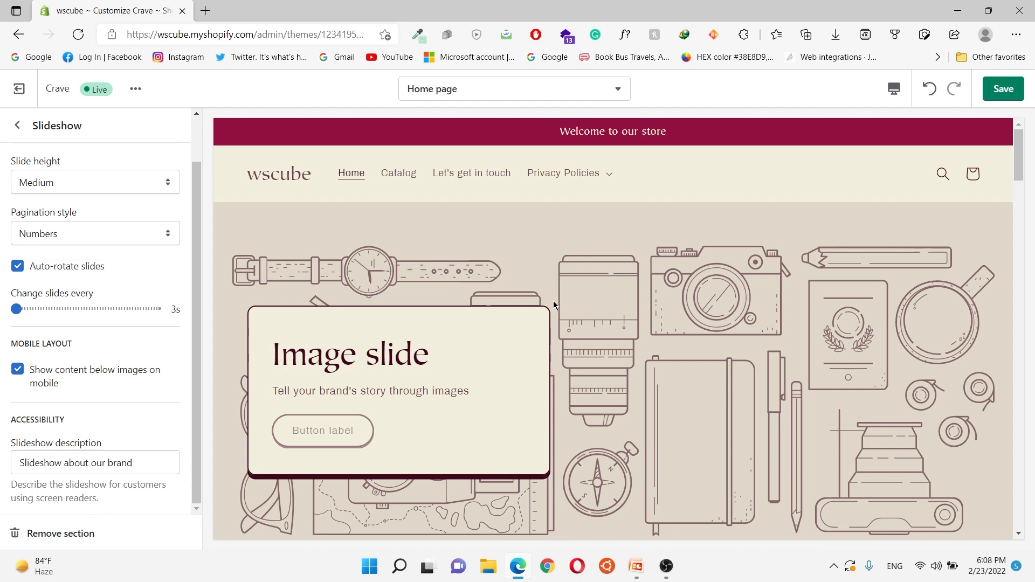
# - Toggle the slideshow's mobile option for showing content below images off and back on
pyautogui.moveTo(59, 371); pyautogui.dragTo(113, 371)
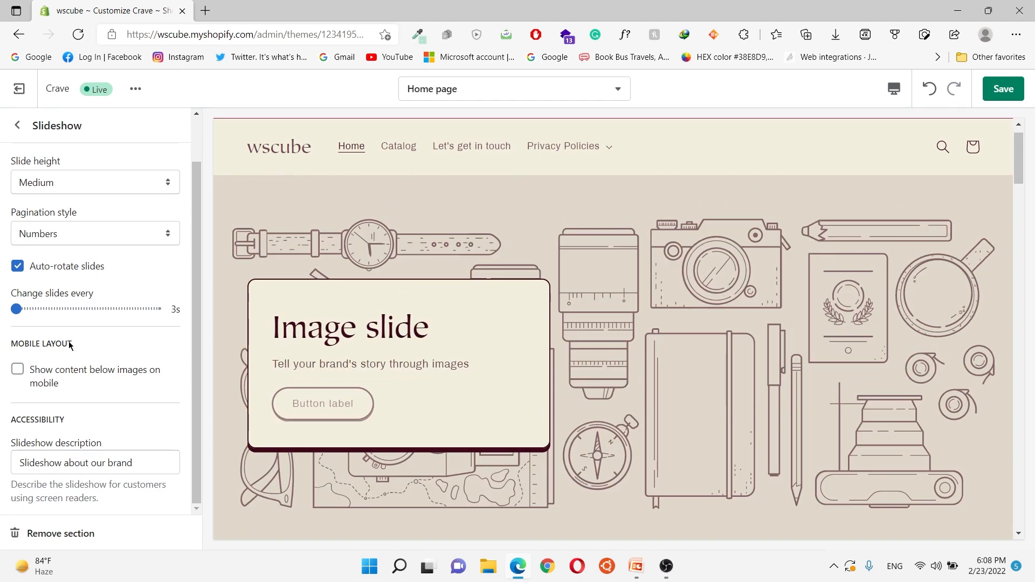
pyautogui.click(16, 374)
# - Set the first slide's image to the brown hoodie photo from the Men's Fashion category of the free images
pyautogui.click(16, 125)
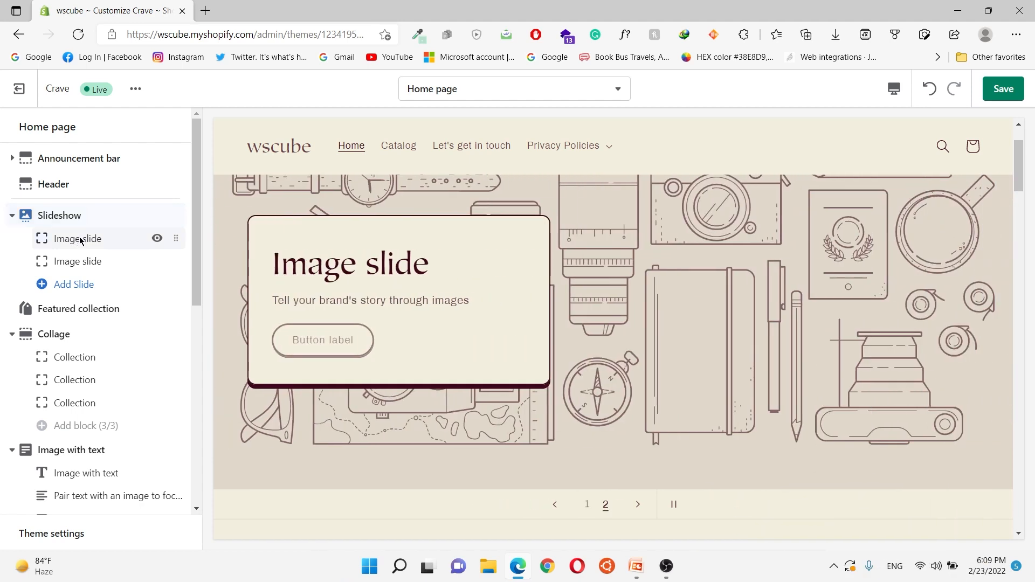
pyautogui.click(79, 238)
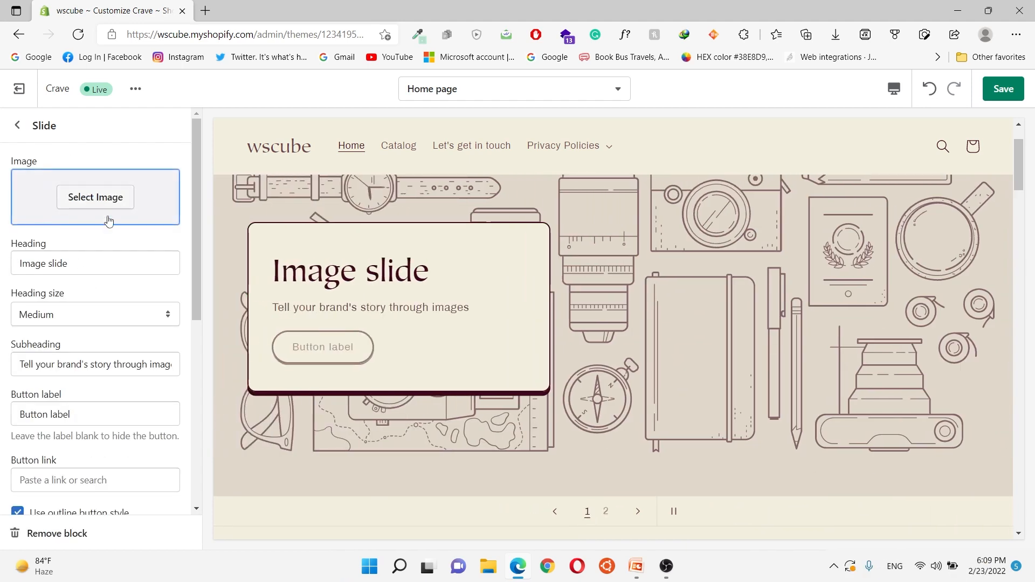
pyautogui.click(127, 204)
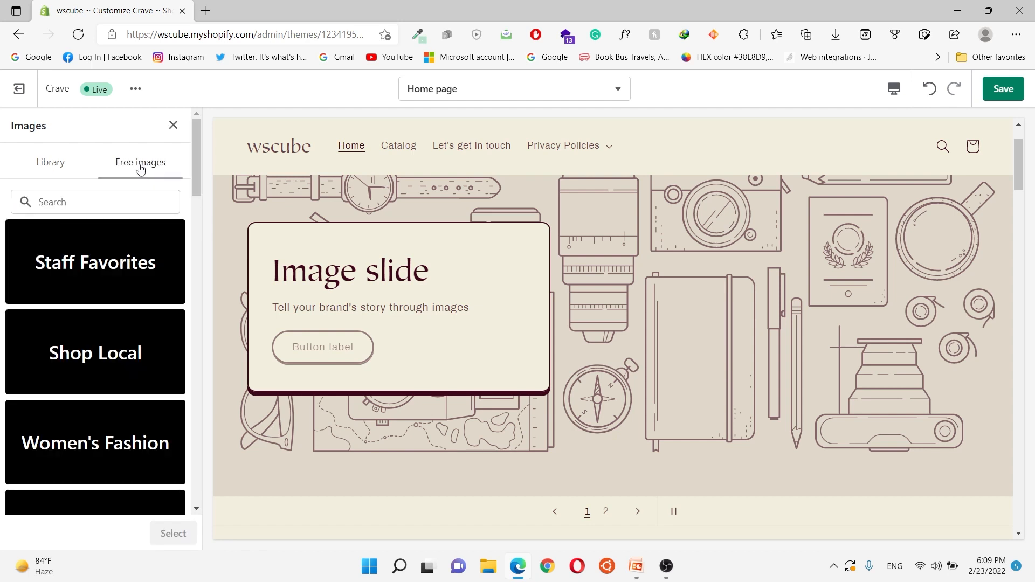
pyautogui.scroll(-2, 148, 254)
pyautogui.scroll(-5, 148, 255)
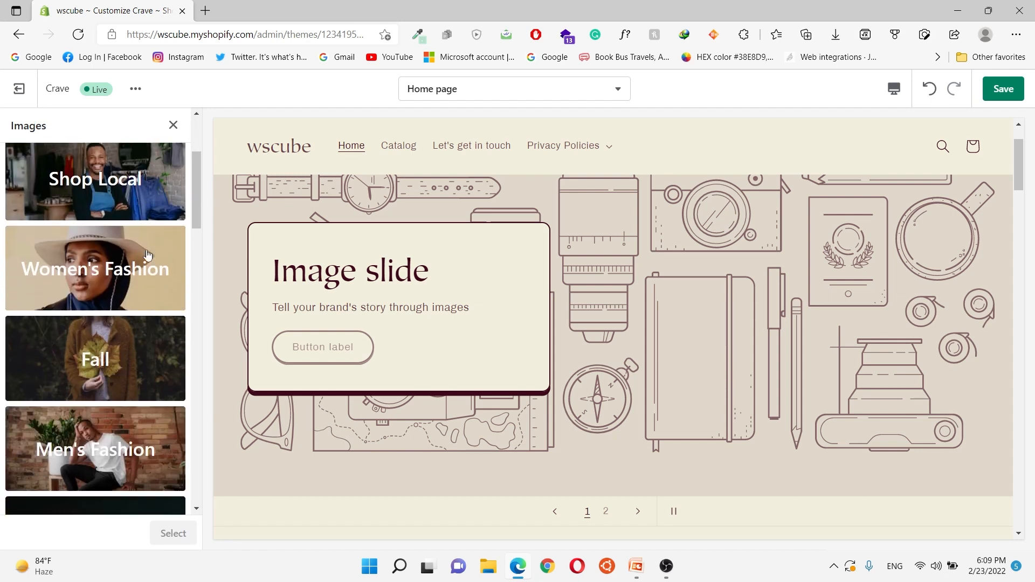
pyautogui.click(64, 381)
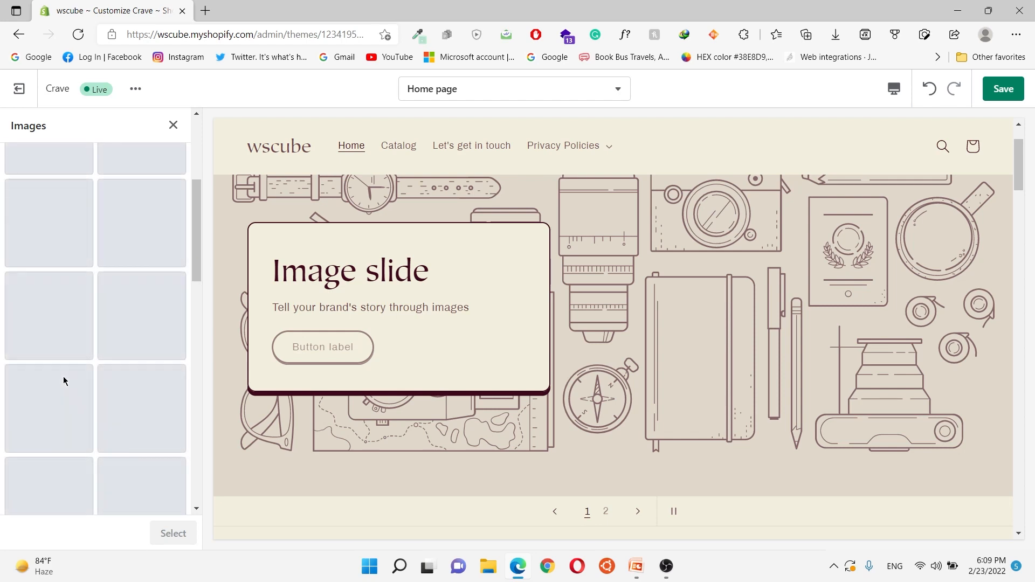
pyautogui.scroll(2, 143, 226)
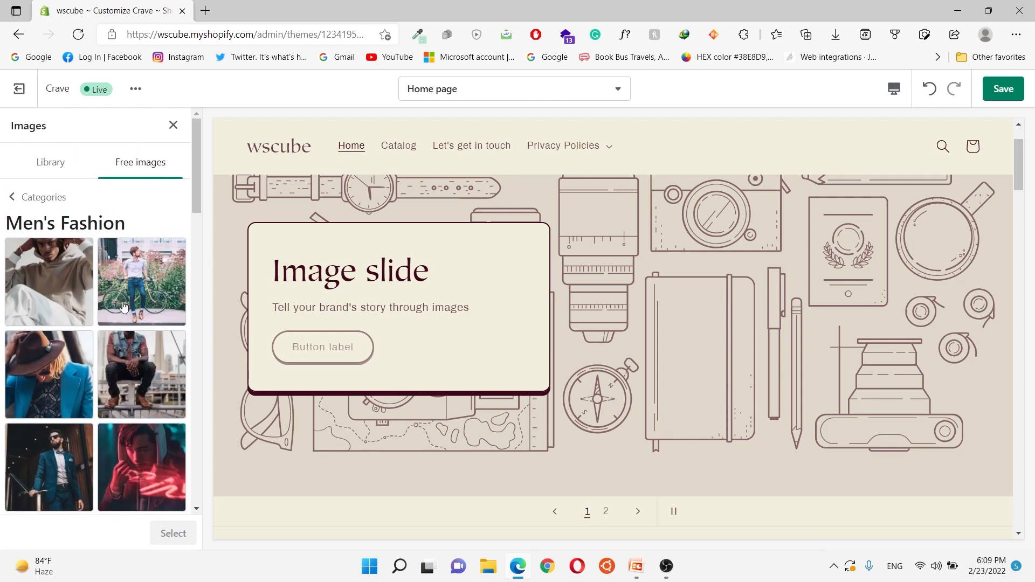
pyautogui.click(86, 283)
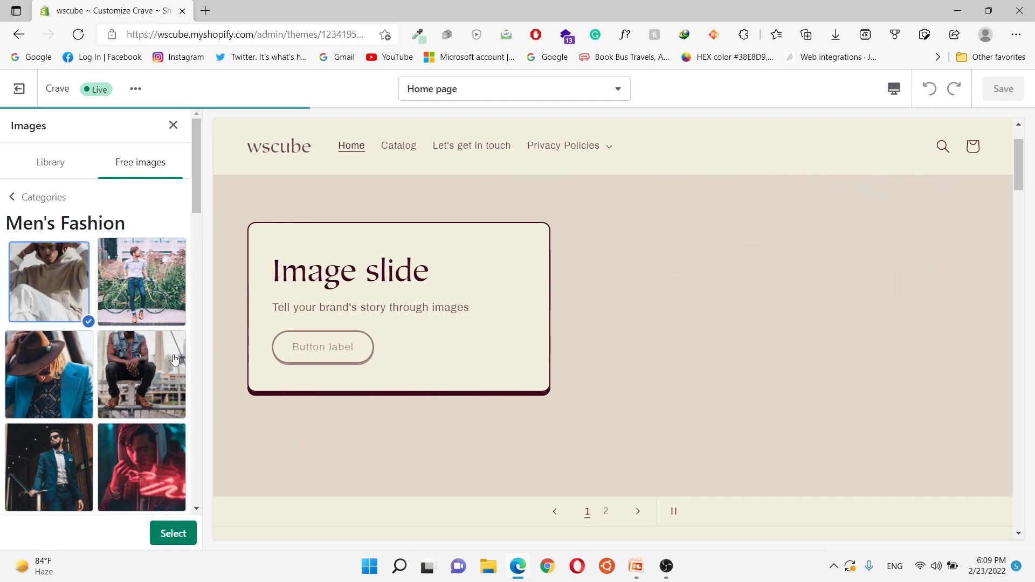
pyautogui.click(178, 533)
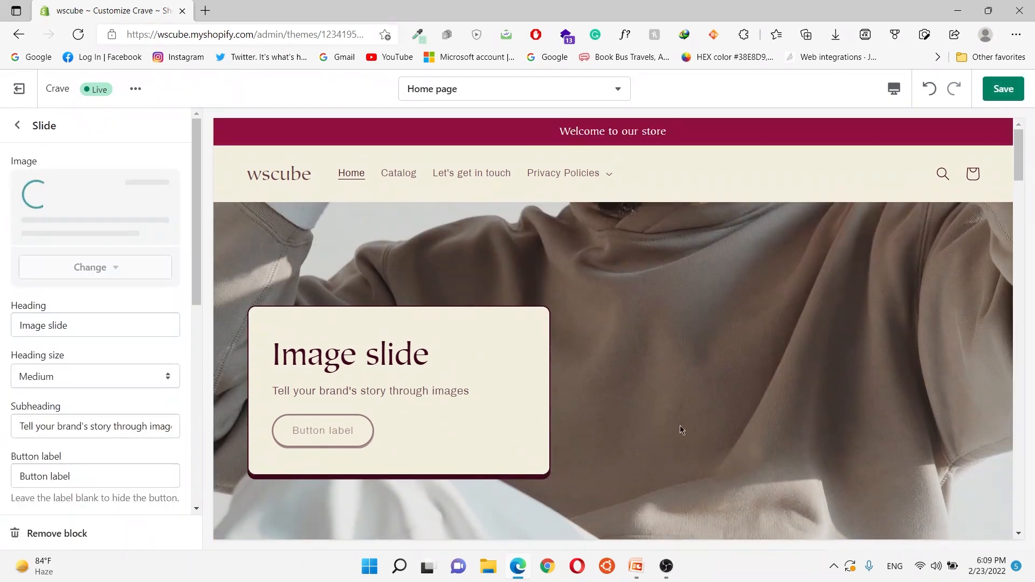
# - Change the first slide's heading to "Men's Wear" and view that slide in the preview
pyautogui.scroll(-2, 101, 332)
pyautogui.moveTo(49, 324); pyautogui.dragTo(7, 330)
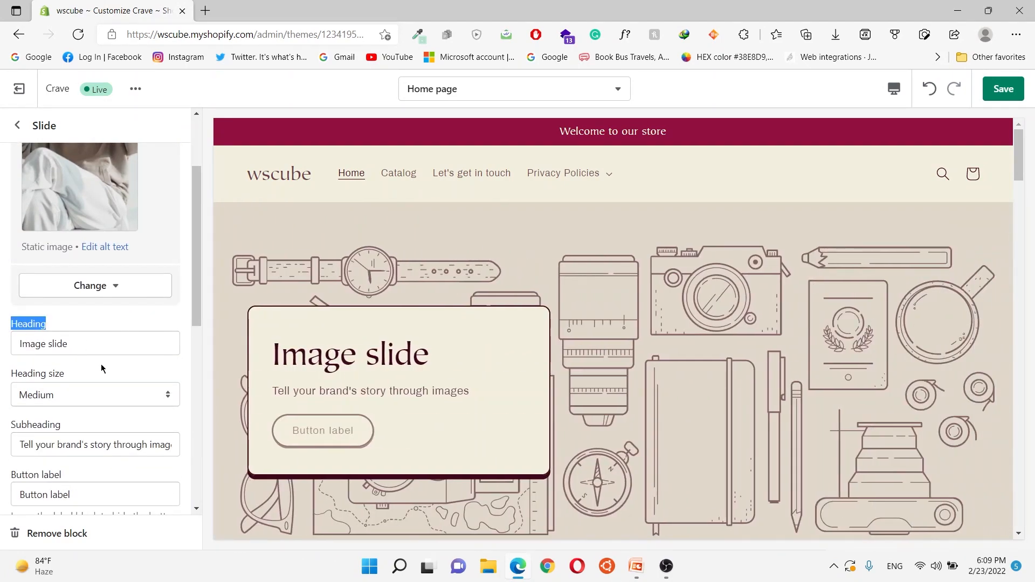
pyautogui.scroll(-1, 682, 389)
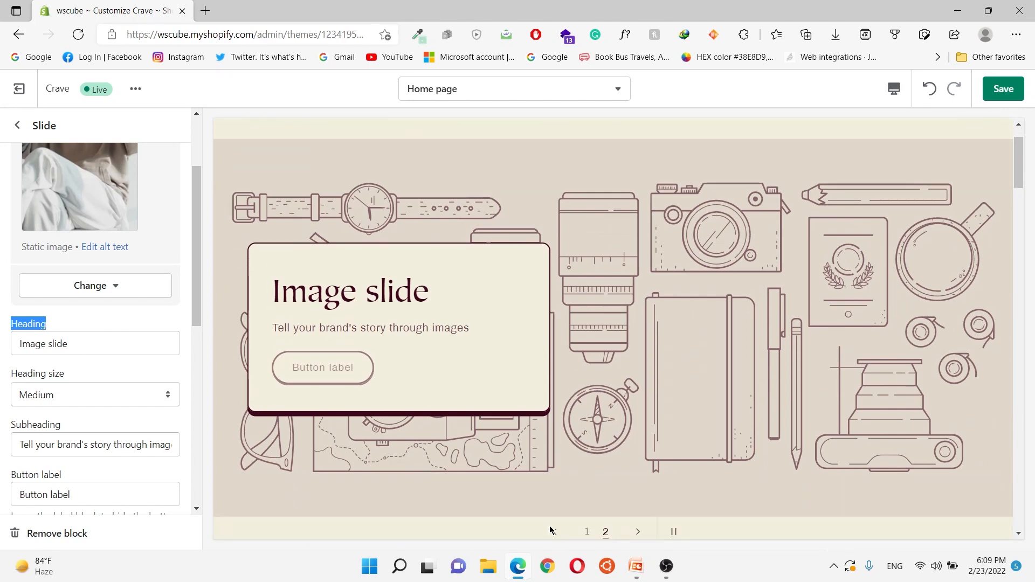
pyautogui.click(588, 532)
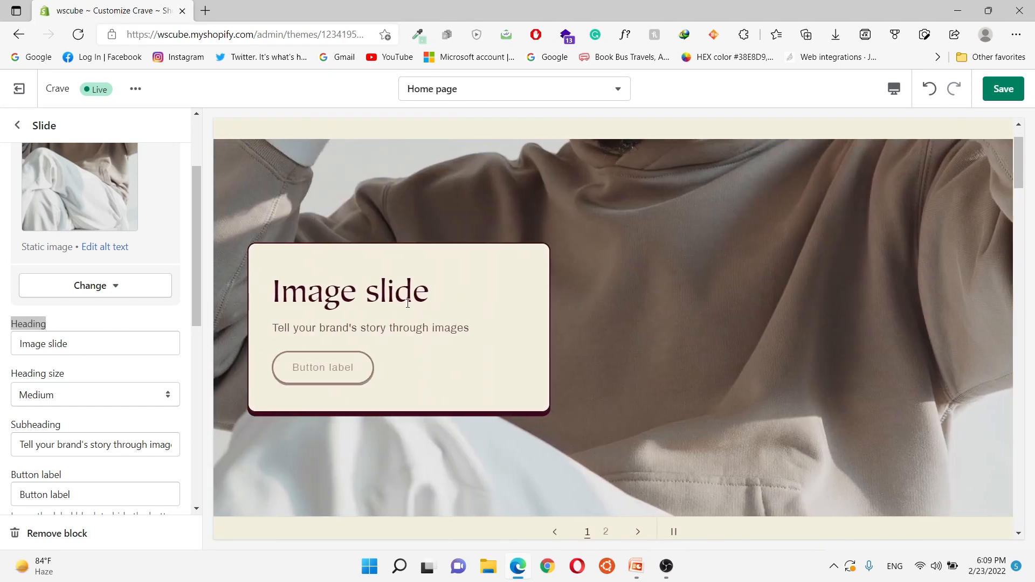
pyautogui.moveTo(408, 304); pyautogui.dragTo(309, 306)
pyautogui.moveTo(68, 344); pyautogui.dragTo(11, 353)
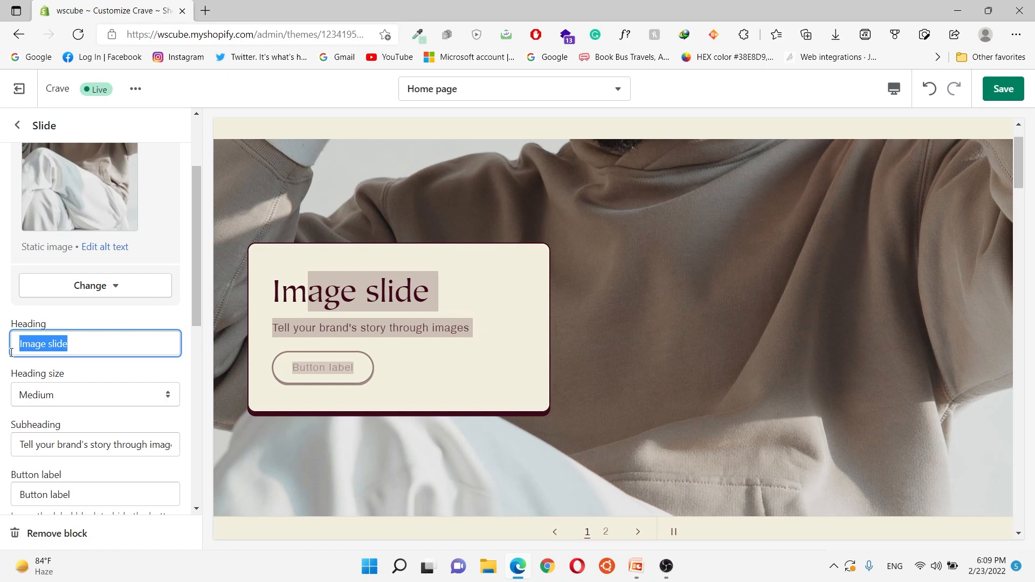
pyautogui.write('Men')
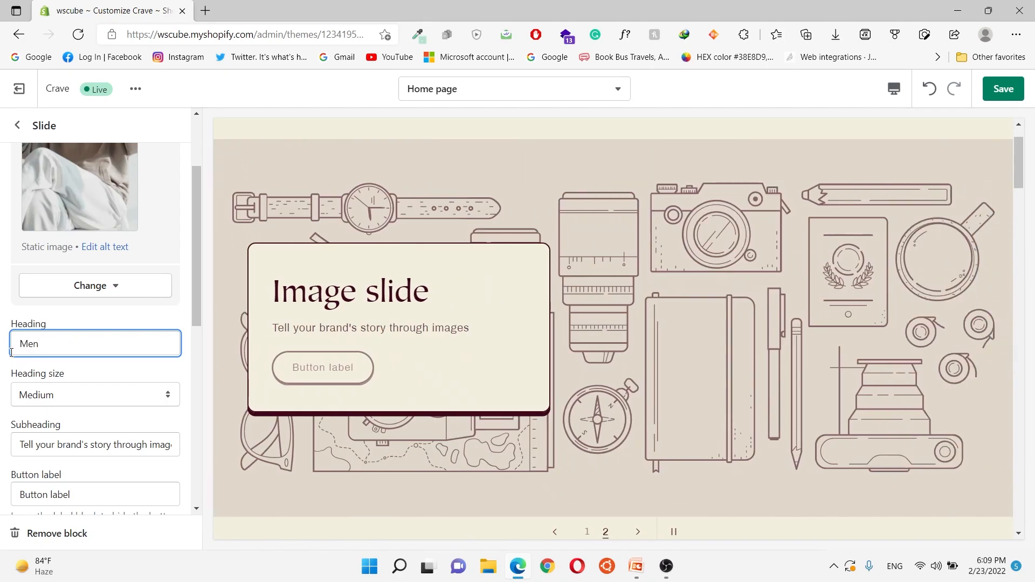
pyautogui.write("'s Wear")
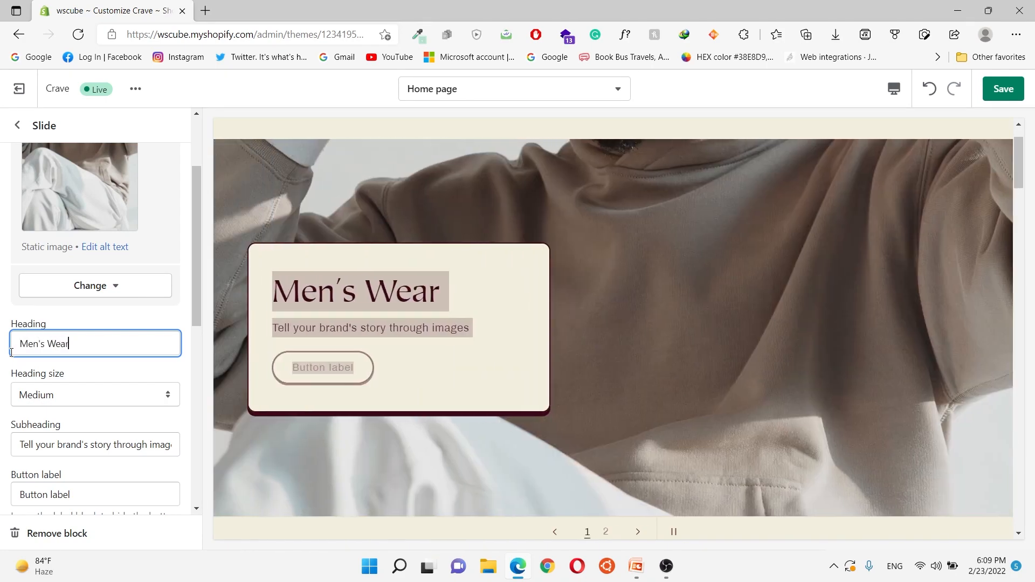
pyautogui.click(351, 297)
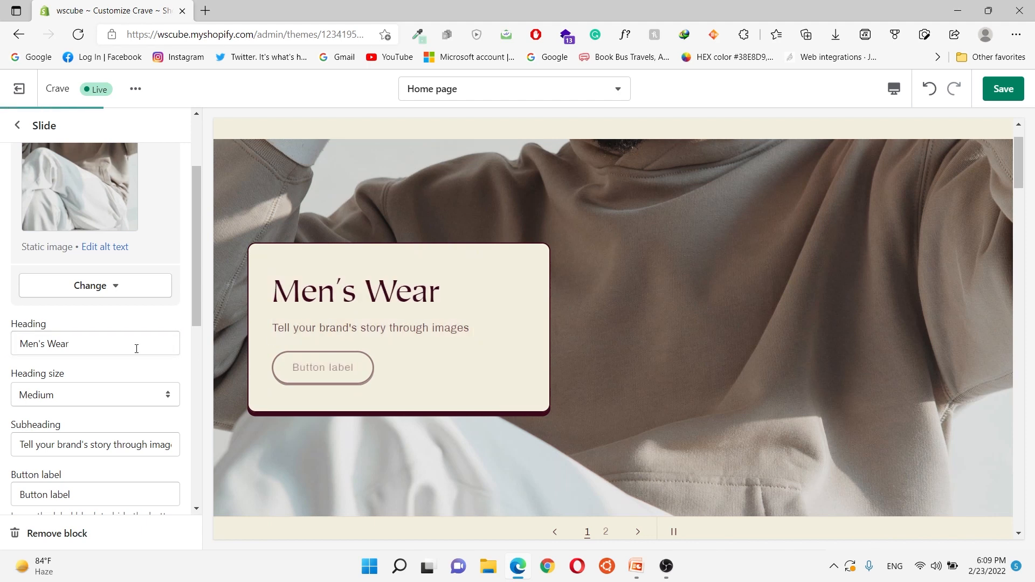
# - Examine the first slide's heading size options, subheading and button label, comparing them with the text card in the preview
pyautogui.scroll(-1, 108, 353)
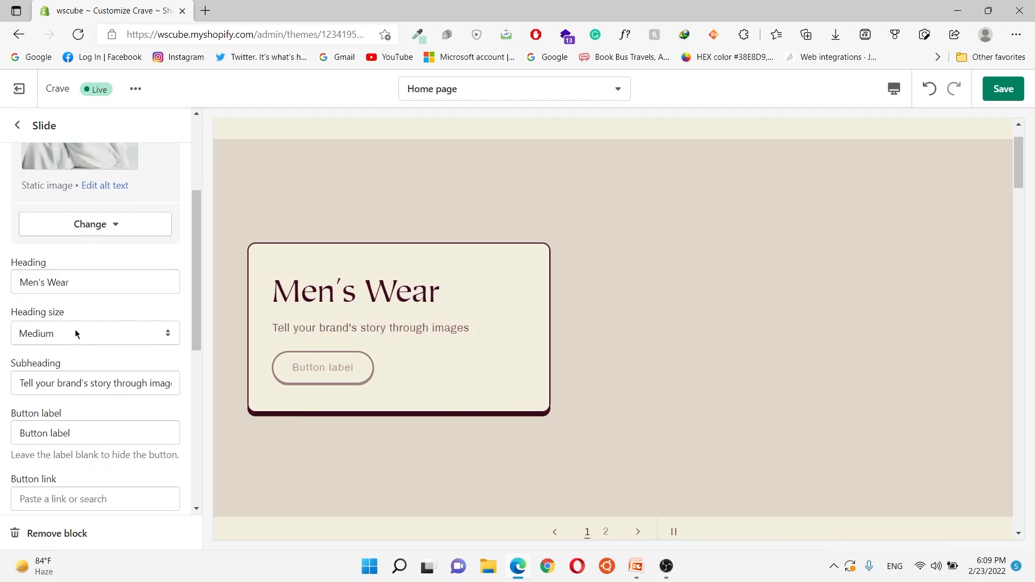
pyautogui.click(75, 331)
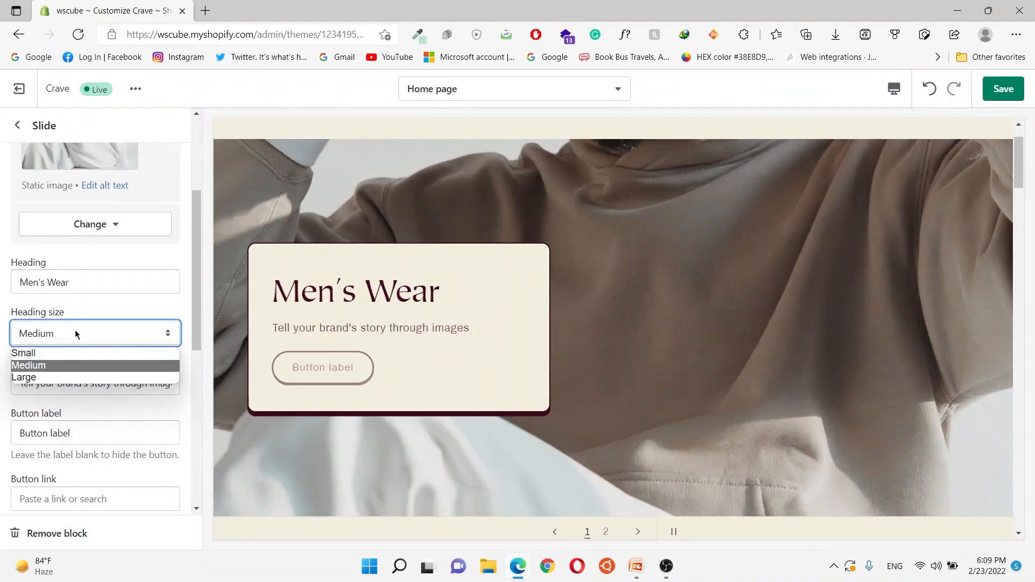
pyautogui.click(119, 300)
pyautogui.scroll(-1, 118, 300)
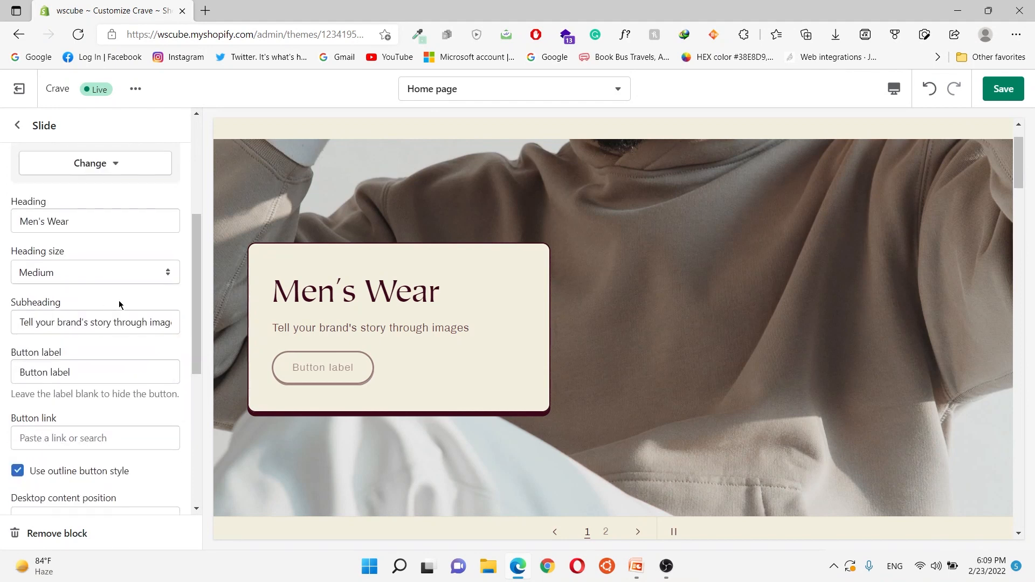
pyautogui.moveTo(262, 333); pyautogui.dragTo(354, 324)
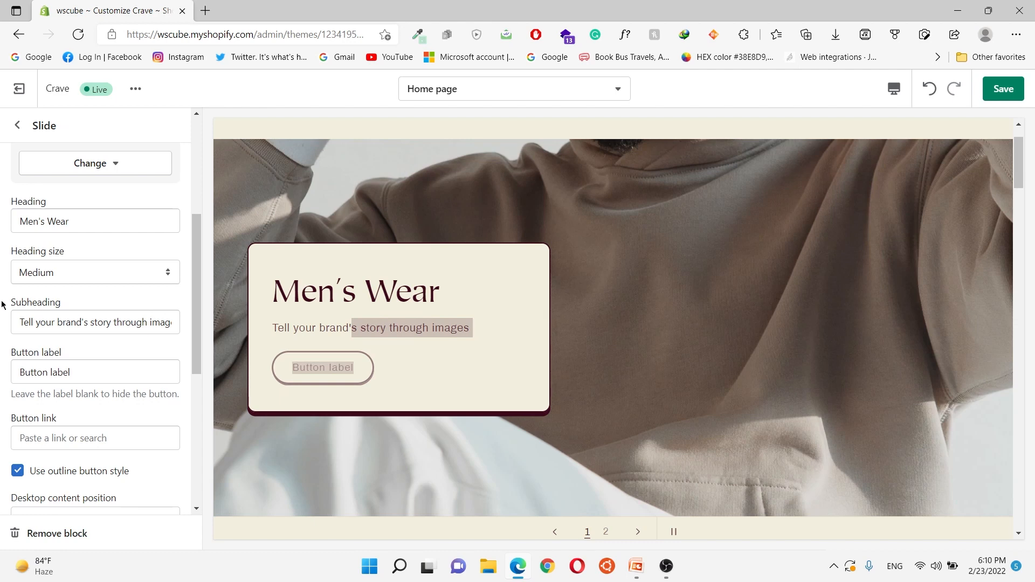
pyautogui.moveTo(20, 317); pyautogui.dragTo(187, 318)
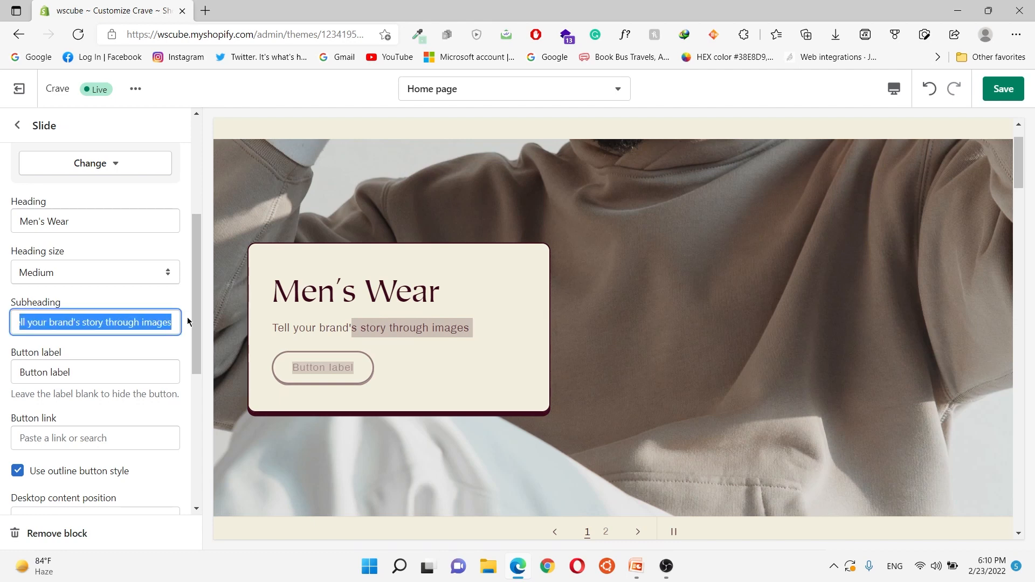
pyautogui.click(300, 330)
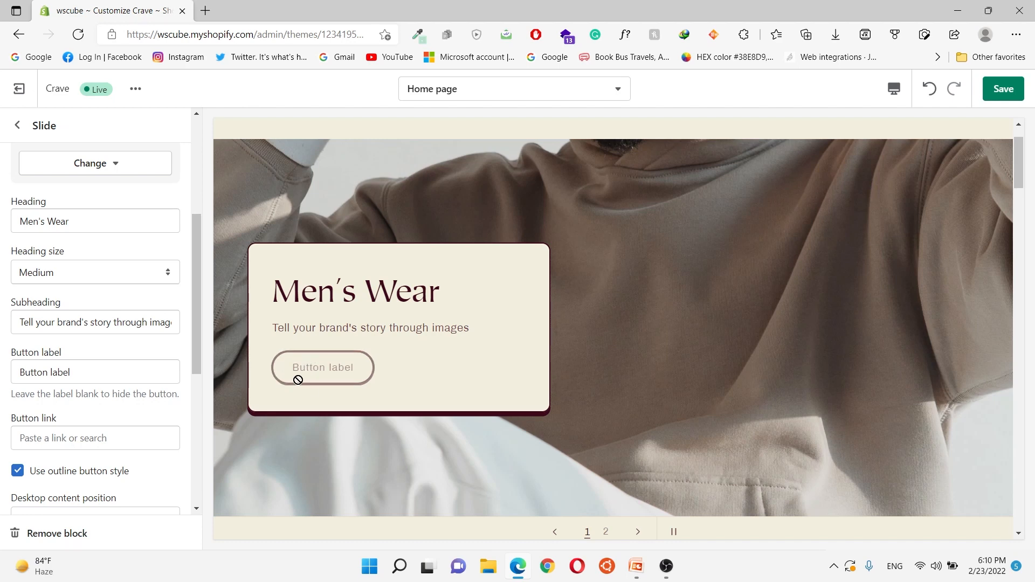
pyautogui.moveTo(71, 372); pyautogui.dragTo(7, 378)
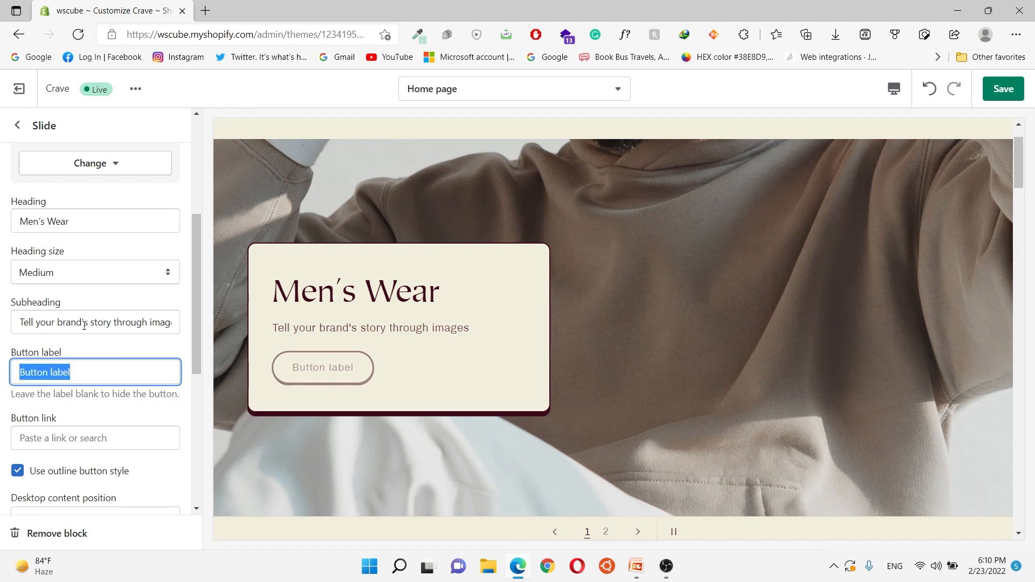
# - Examine the link types offered for the first slide's button and its remaining position, alignment, overlay, color and mobile settings
pyautogui.scroll(-1, 83, 340)
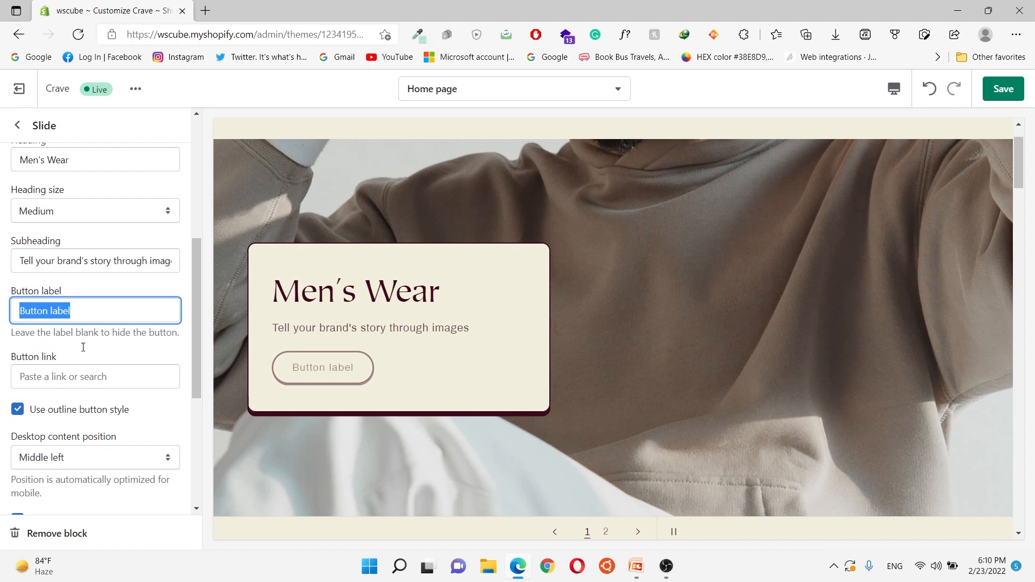
pyautogui.click(337, 370)
pyautogui.click(114, 375)
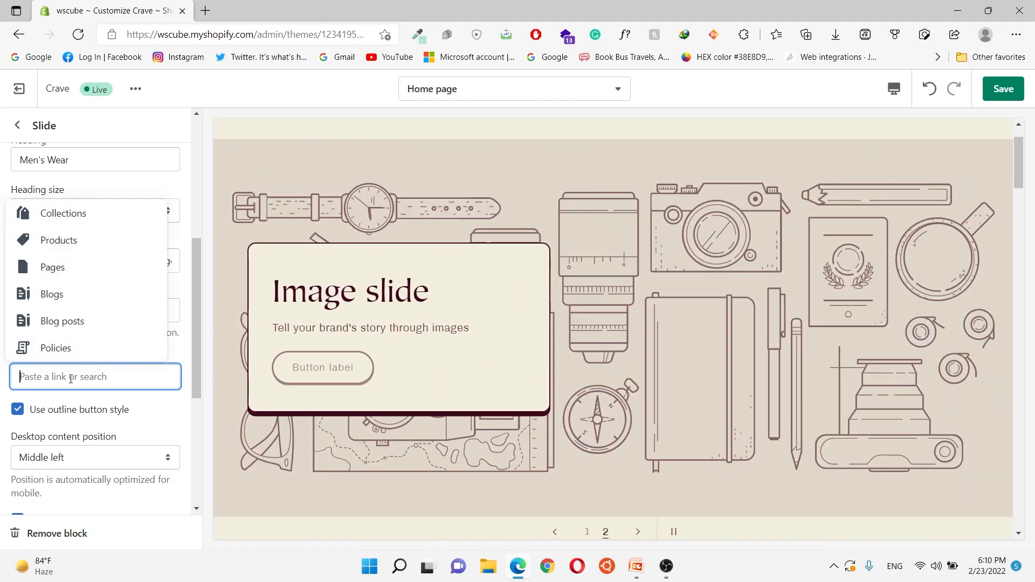
pyautogui.scroll(-3, 71, 378)
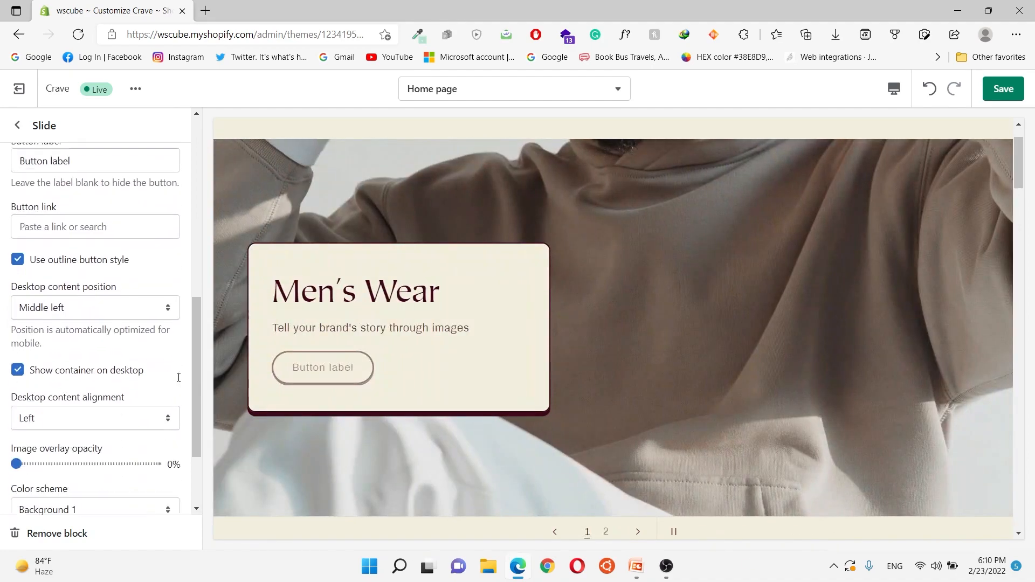
pyautogui.scroll(-1, 179, 377)
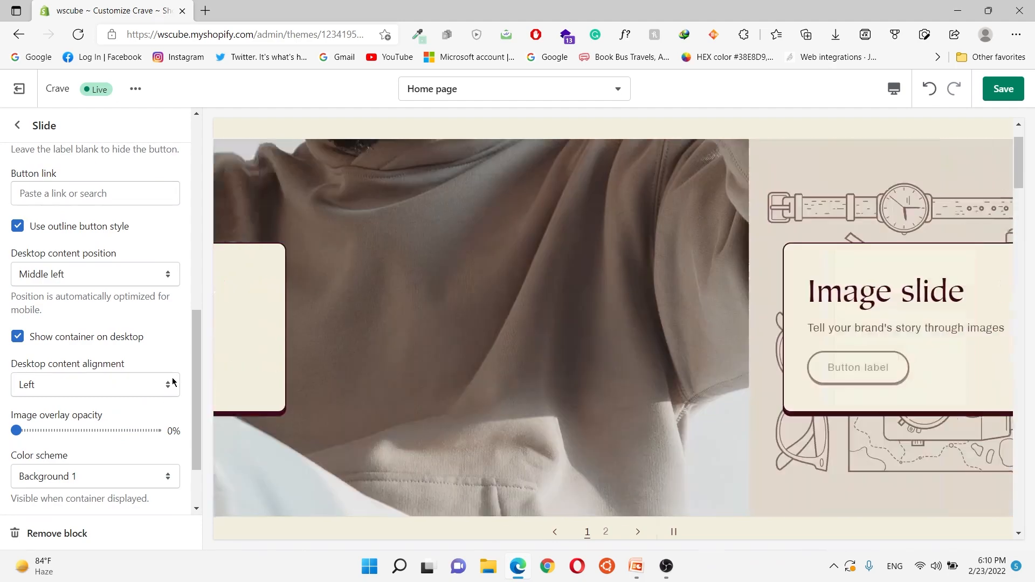
pyautogui.scroll(-2, 173, 381)
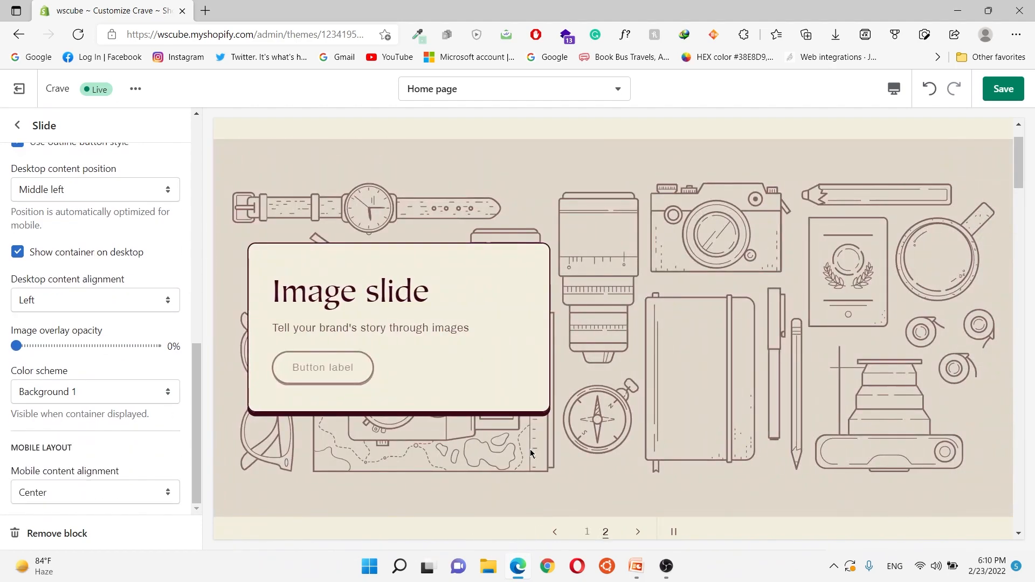
# - Return to the home page's section list and add a third slide to the Slideshow section
pyautogui.scroll(10, 14, 442)
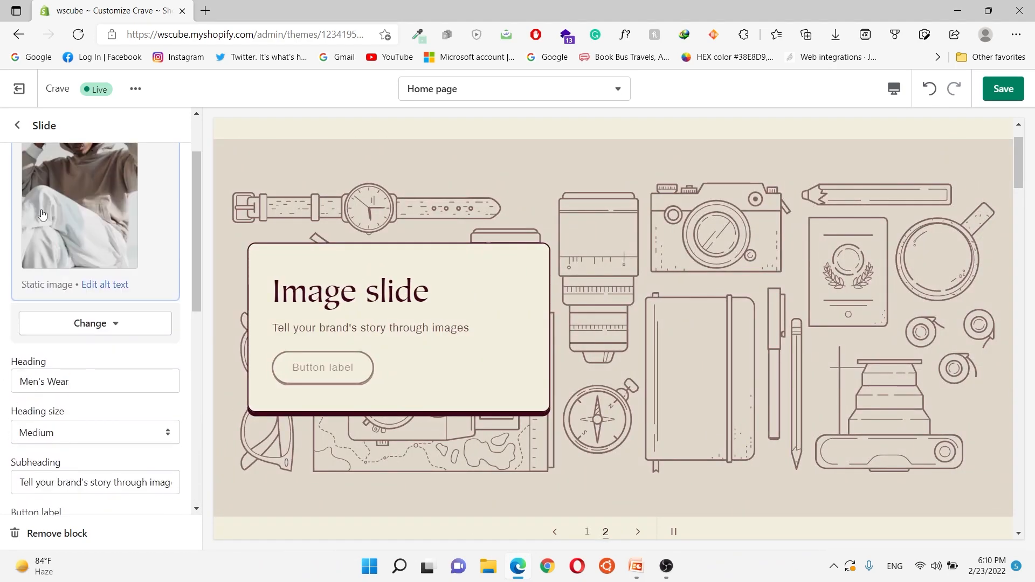
pyautogui.click(18, 125)
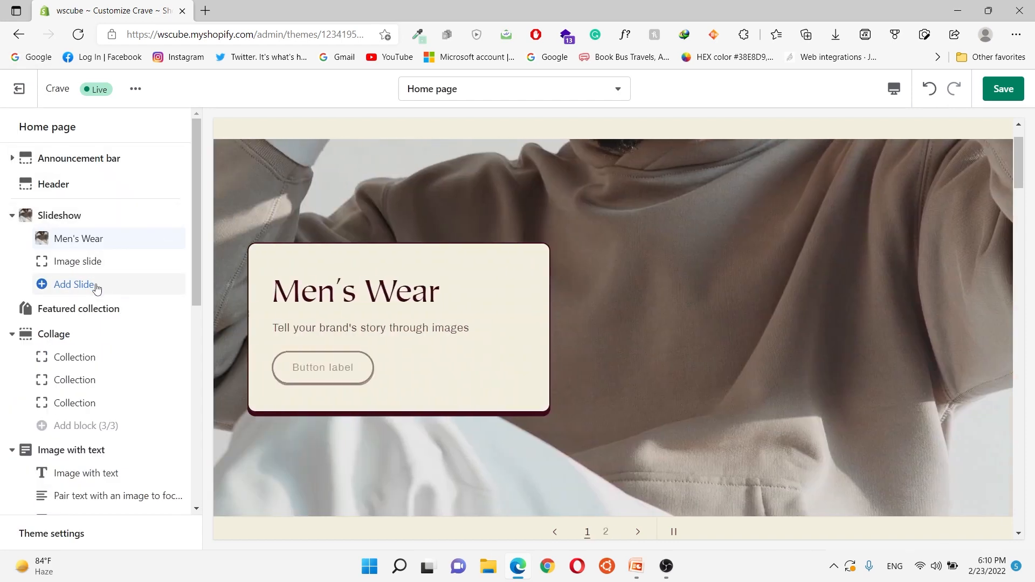
pyautogui.click(74, 284)
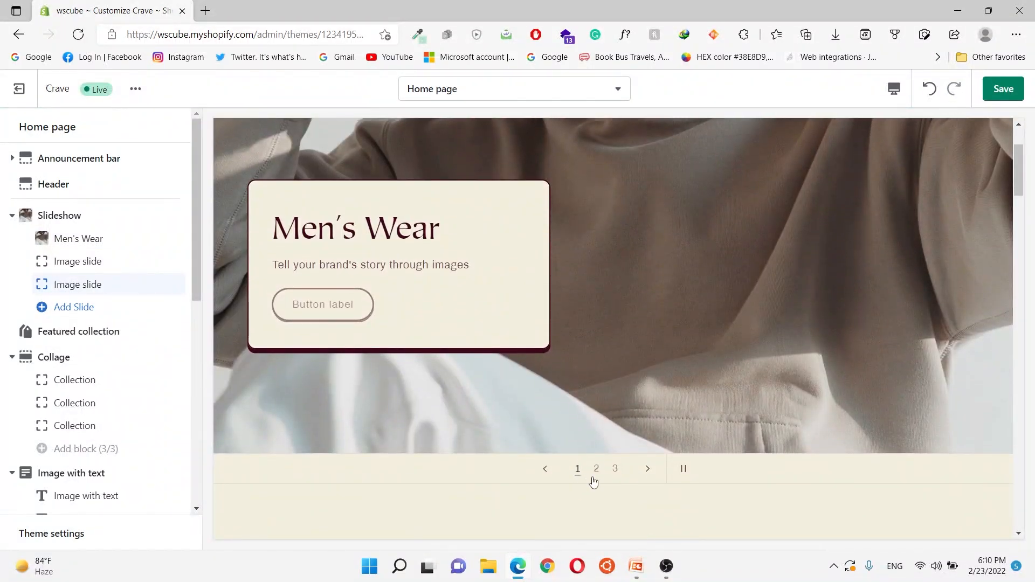
# - View the third slide of the slideshow in the preview, and look through the home page's remaining sections down to Email signup
pyautogui.click(615, 469)
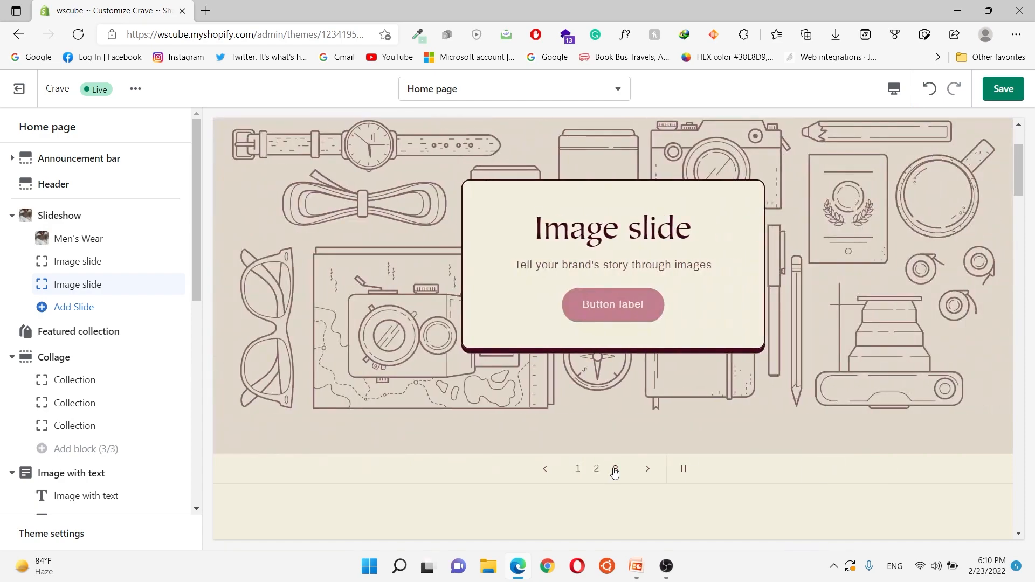
pyautogui.scroll(1, 652, 427)
pyautogui.scroll(1, 658, 434)
pyautogui.scroll(-7, 816, 340)
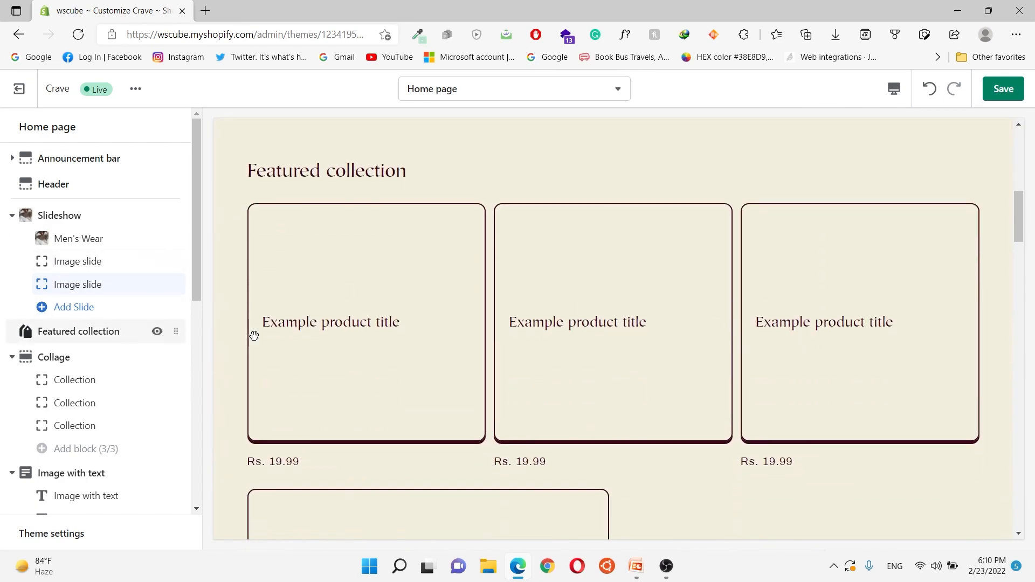
pyautogui.moveTo(1019, 216); pyautogui.dragTo(1019, 284)
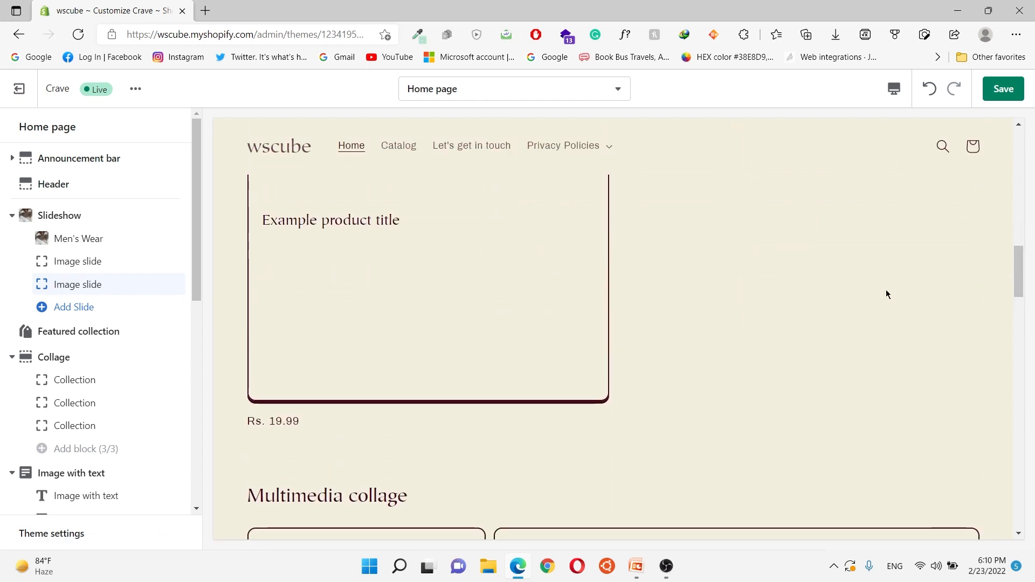
pyautogui.scroll(-7, 141, 311)
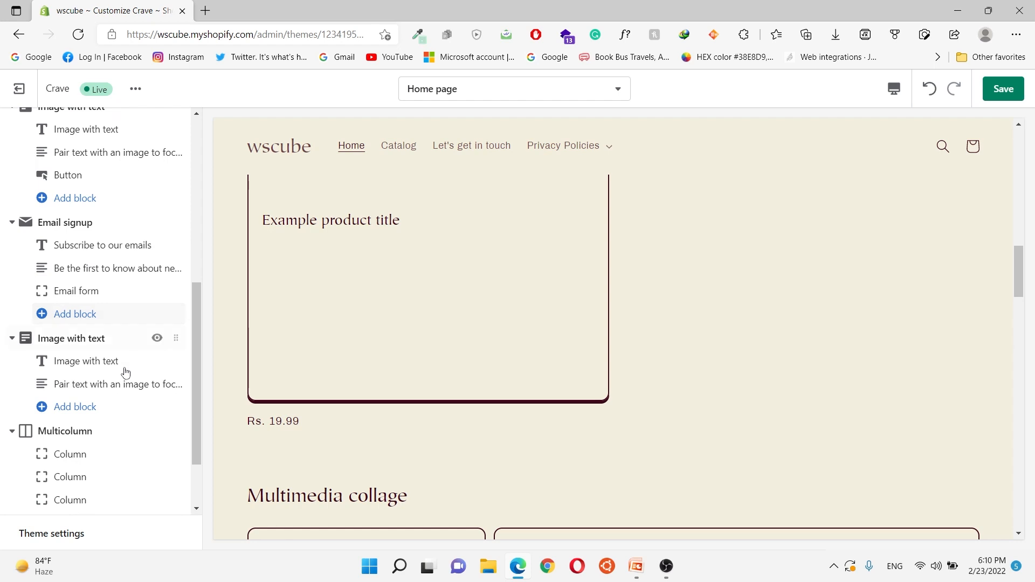
pyautogui.scroll(10, 92, 412)
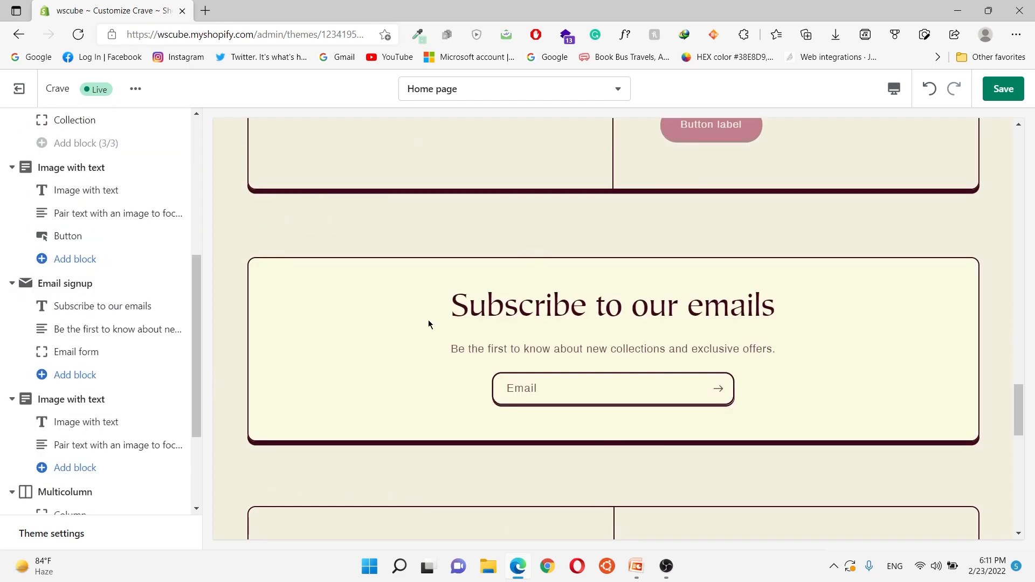
# - Change the Email signup section's heading to "Subscribe for our latest Catalogs"
pyautogui.moveTo(444, 307); pyautogui.dragTo(775, 299)
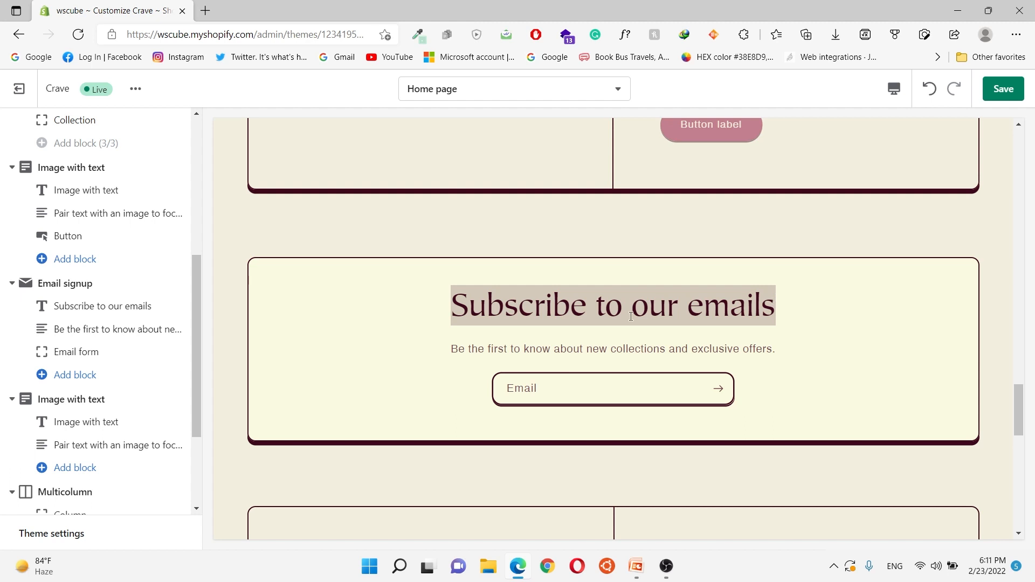
pyautogui.click(596, 313)
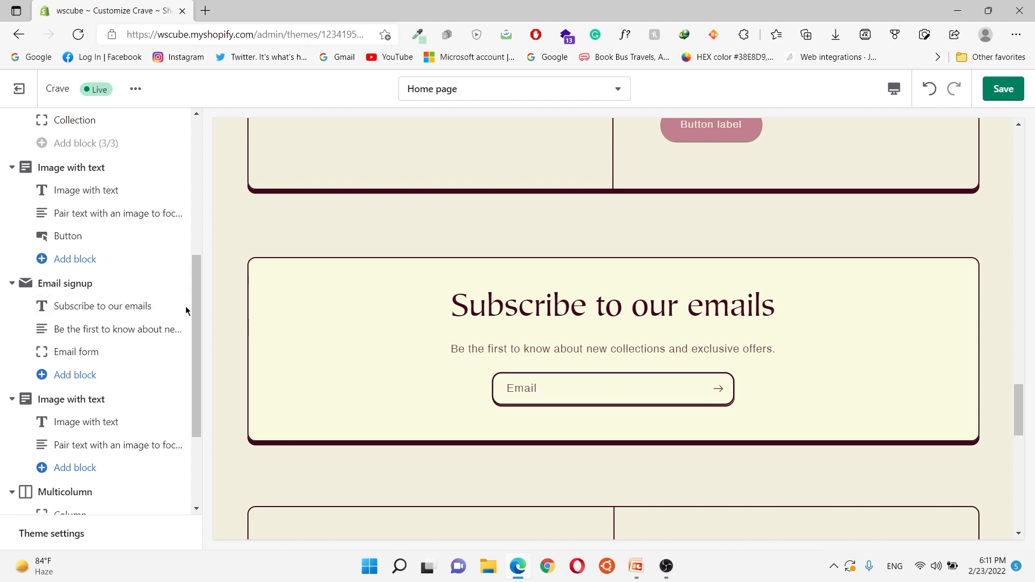
pyautogui.moveTo(442, 315); pyautogui.dragTo(806, 309)
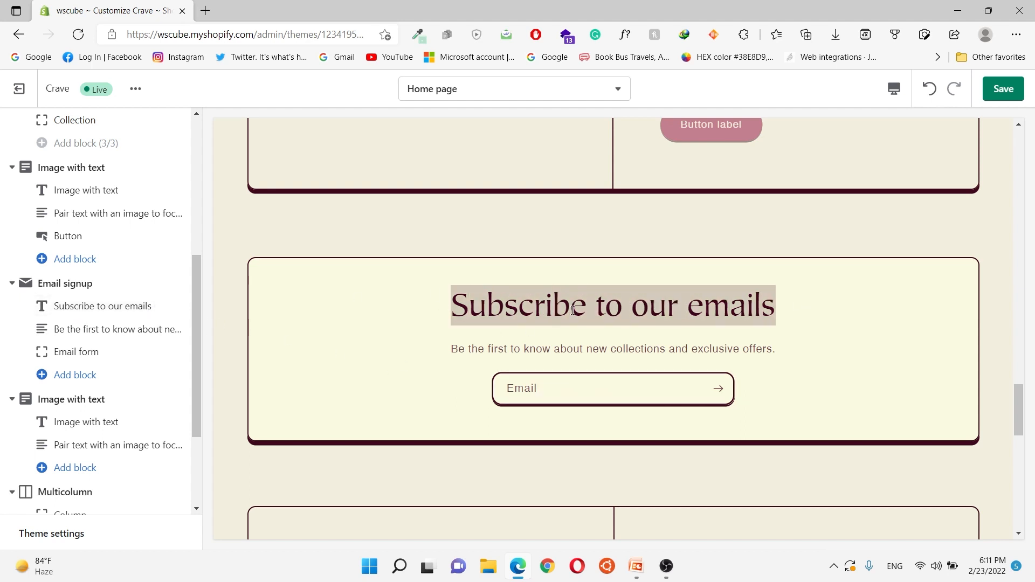
pyautogui.click(76, 309)
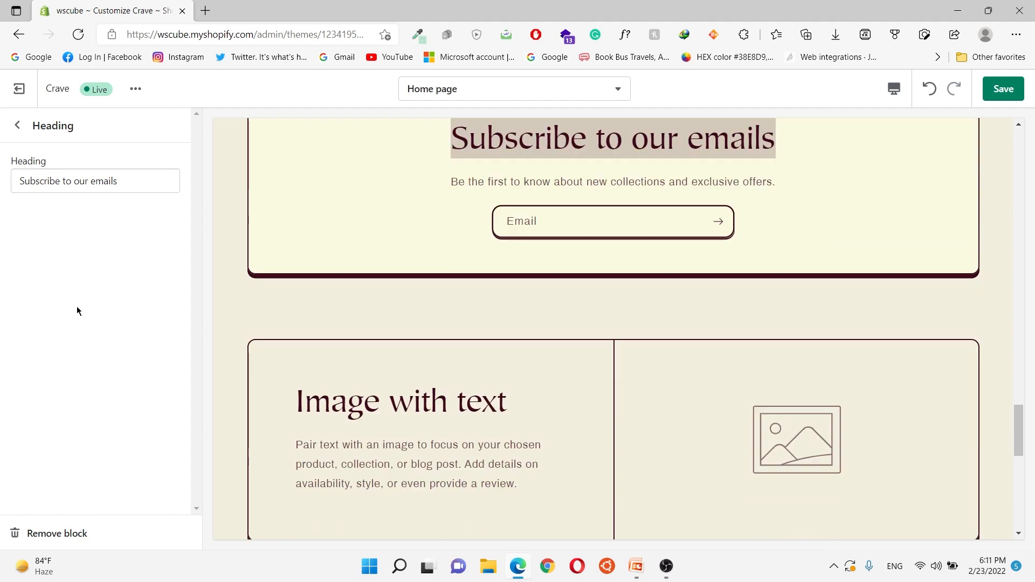
pyautogui.moveTo(132, 183); pyautogui.dragTo(5, 184)
pyautogui.scroll(2, 597, 436)
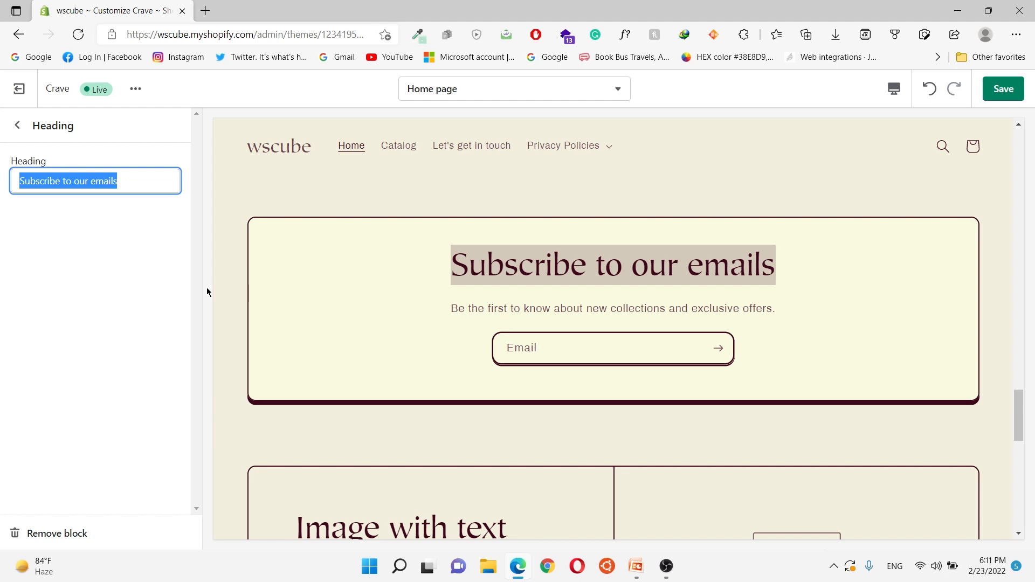
pyautogui.press('Right')
pyautogui.hotkey('ctrl', 'shift', 'Left')
pyautogui.hotkey('ctrl', 'shift', 'Left')
pyautogui.hotkey('ctrl', 'shift', 'Left')
pyautogui.press('BackSpace')
pyautogui.hotkey('ctrl', 'shift', 'Left')
pyautogui.write('Subscribe to')
pyautogui.press('BackSpace')
pyautogui.press('BackSpace')
pyautogui.press('BackSpace')
pyautogui.write('for our ')
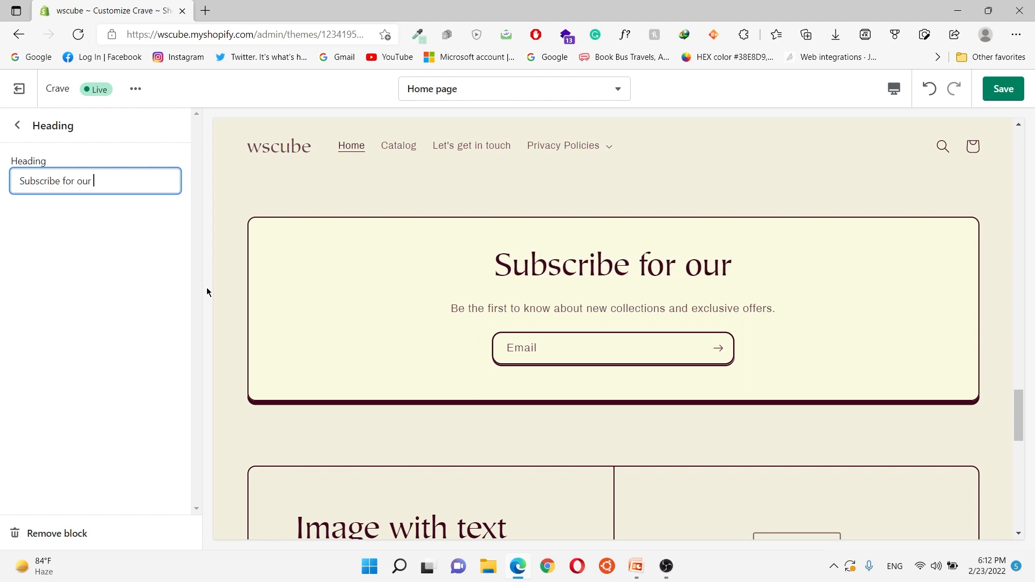
pyautogui.write('latest Catalogs')
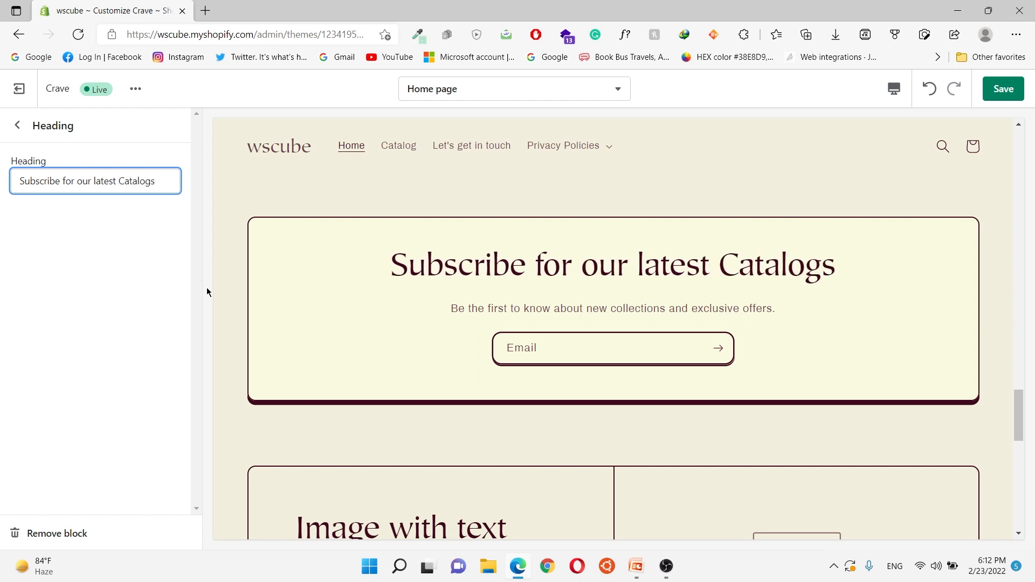
# - Check the new heading and email field in the preview, and look for settings in the Email form block
pyautogui.moveTo(387, 270); pyautogui.dragTo(832, 162)
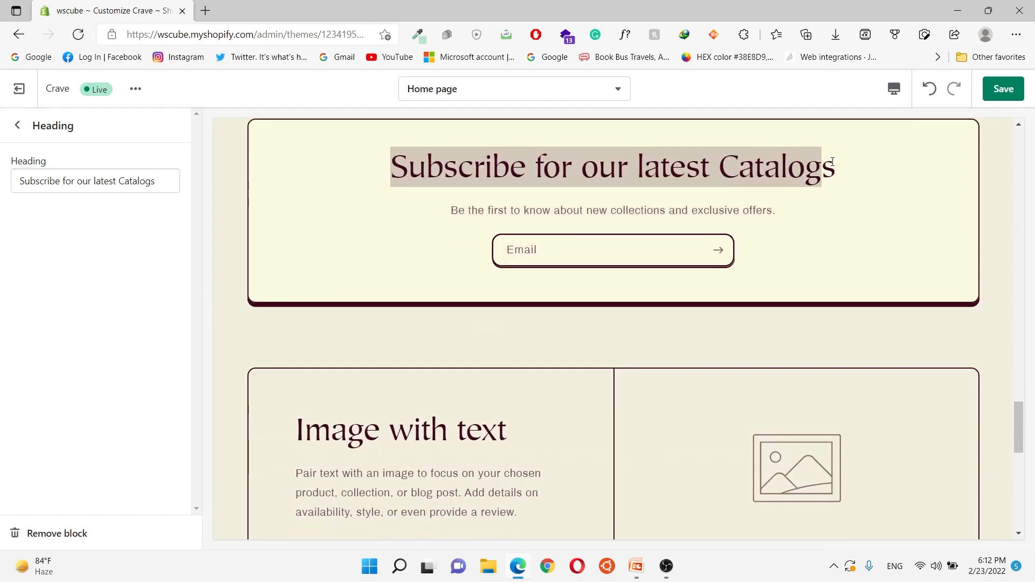
pyautogui.click(847, 164)
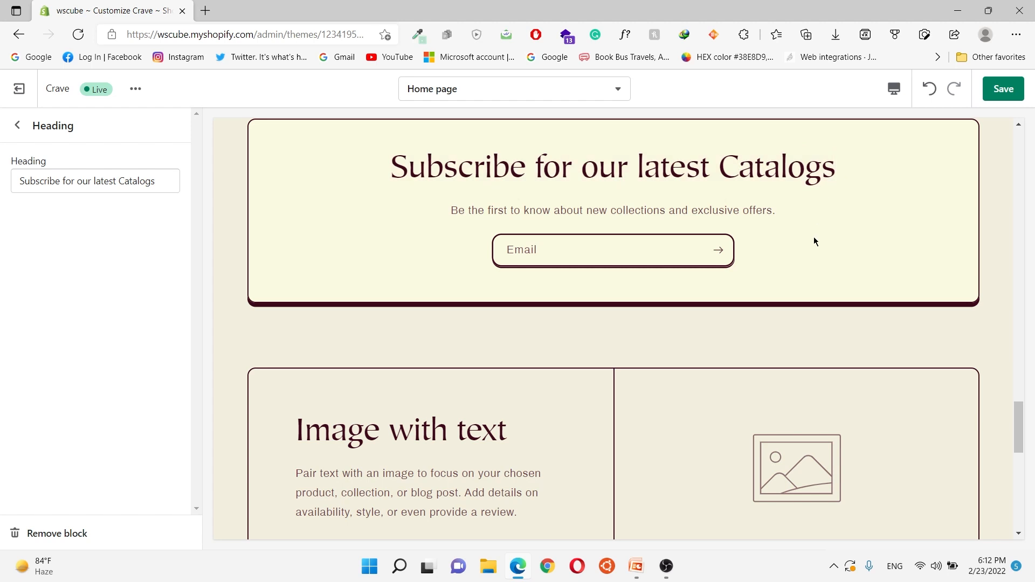
pyautogui.click(650, 266)
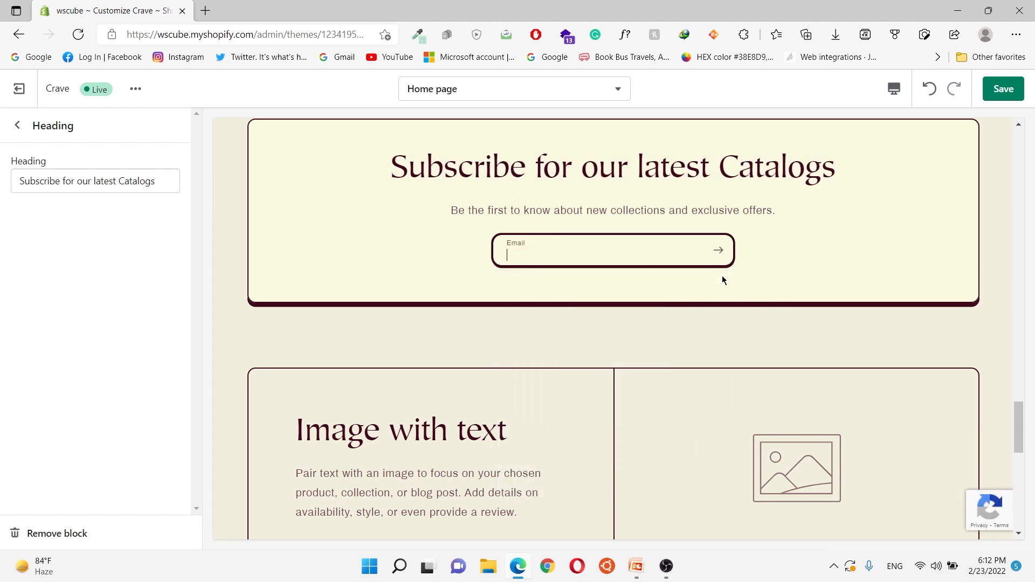
pyautogui.click(17, 125)
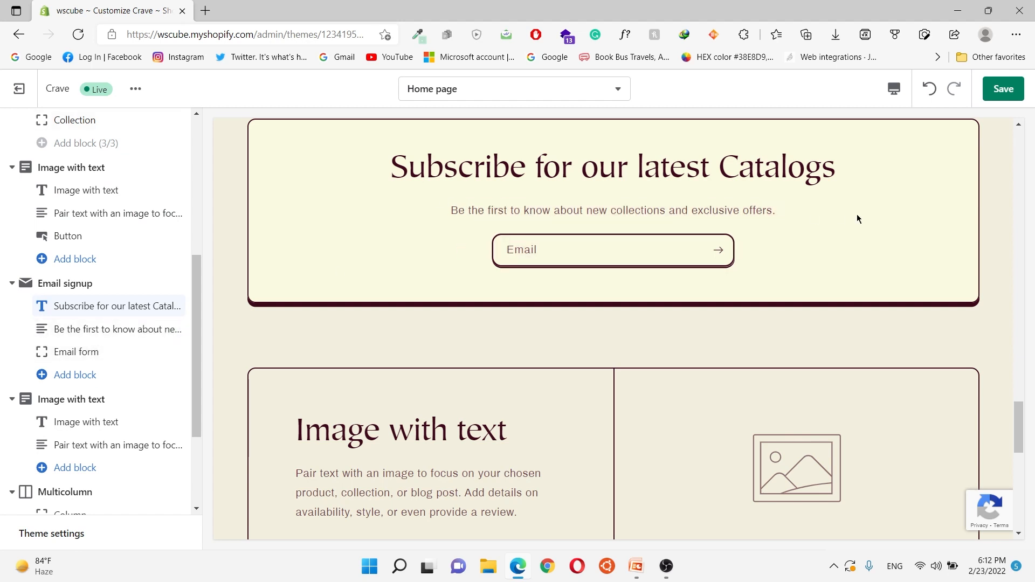
pyautogui.click(68, 361)
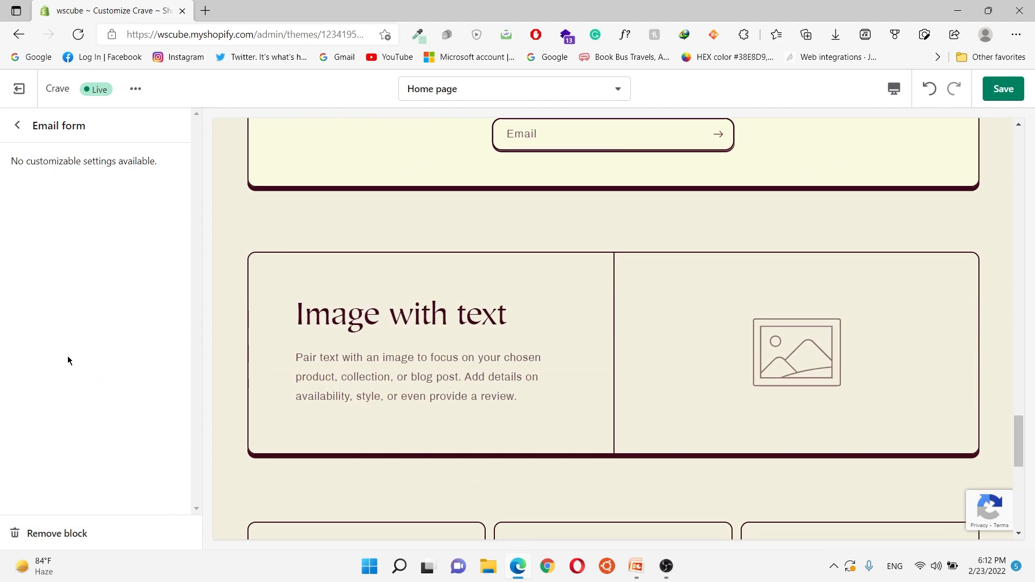
pyautogui.scroll(1, 740, 312)
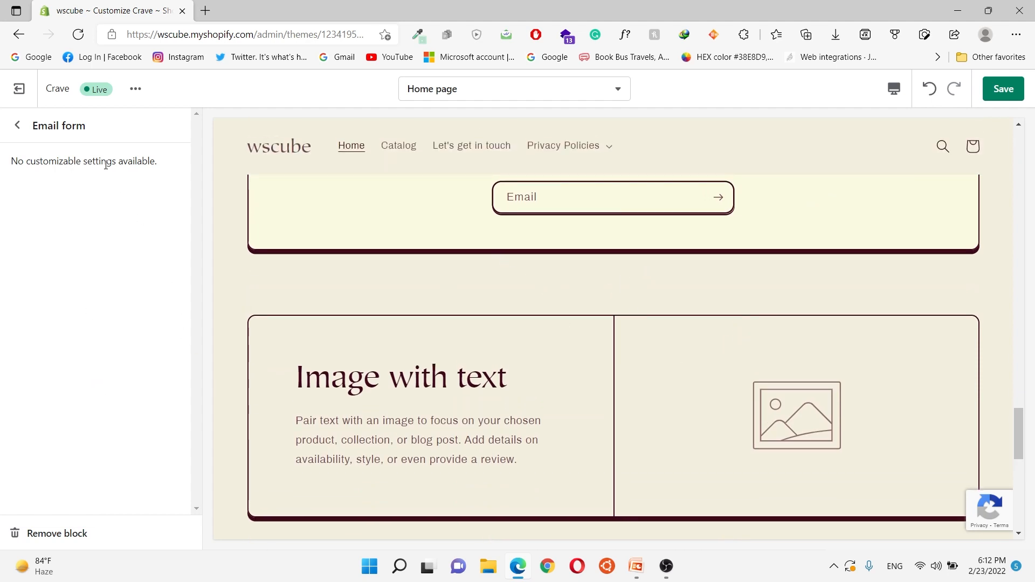
pyautogui.click(18, 125)
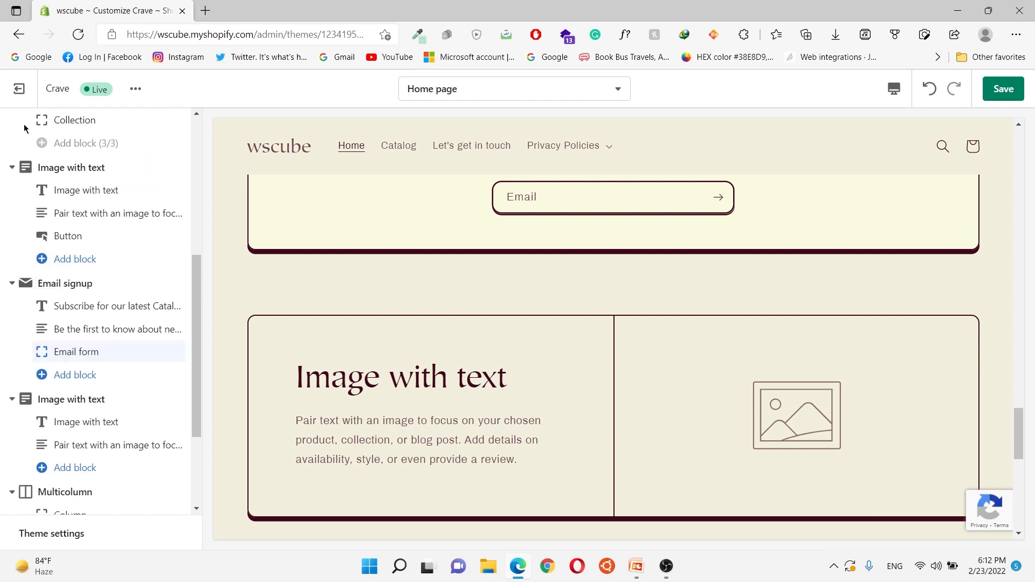
# - Look into the first column block of the Multicolumn section, then return to the section list
pyautogui.scroll(-3, 80, 355)
pyautogui.scroll(2, 305, 384)
pyautogui.click(92, 363)
pyautogui.click(18, 125)
pyautogui.scroll(-3, 426, 313)
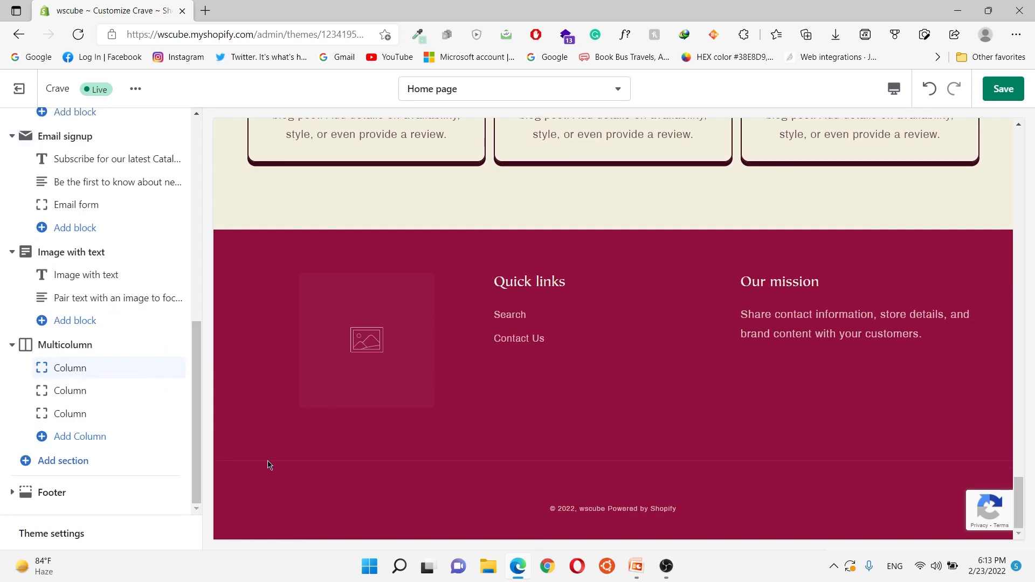
# - Set the footer's color scheme to Accent 2
pyautogui.click(52, 493)
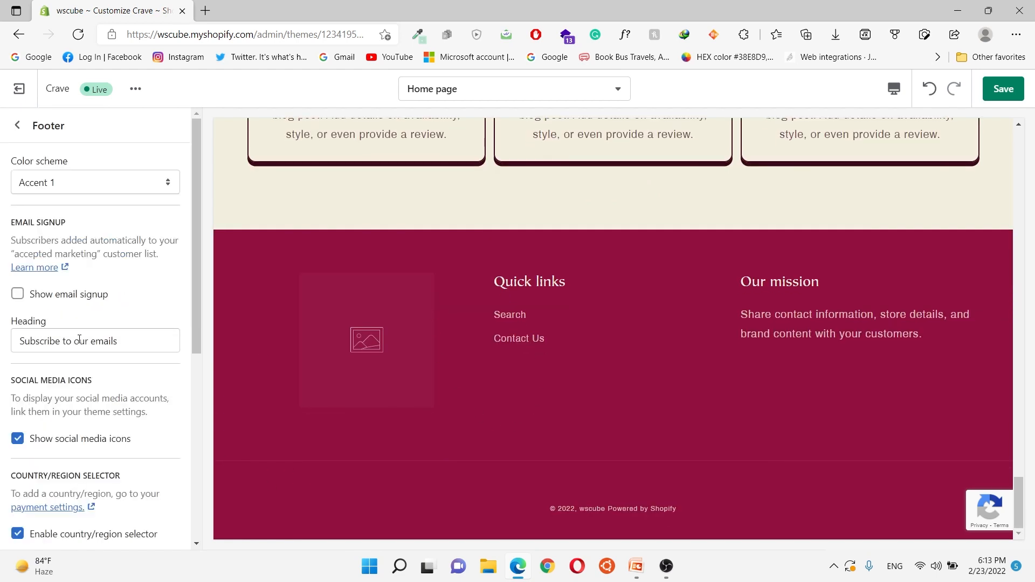
pyautogui.click(88, 187)
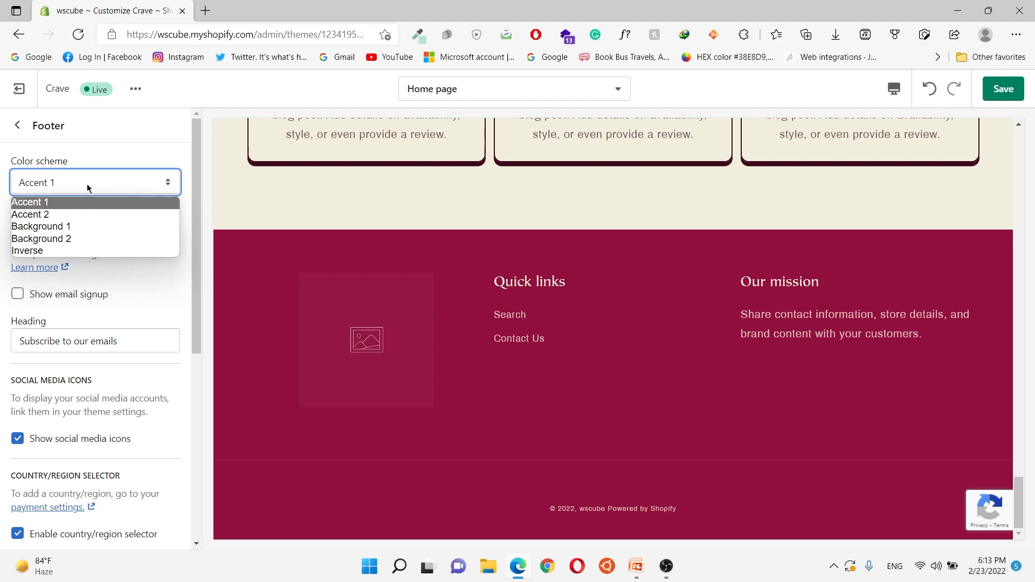
pyautogui.click(74, 215)
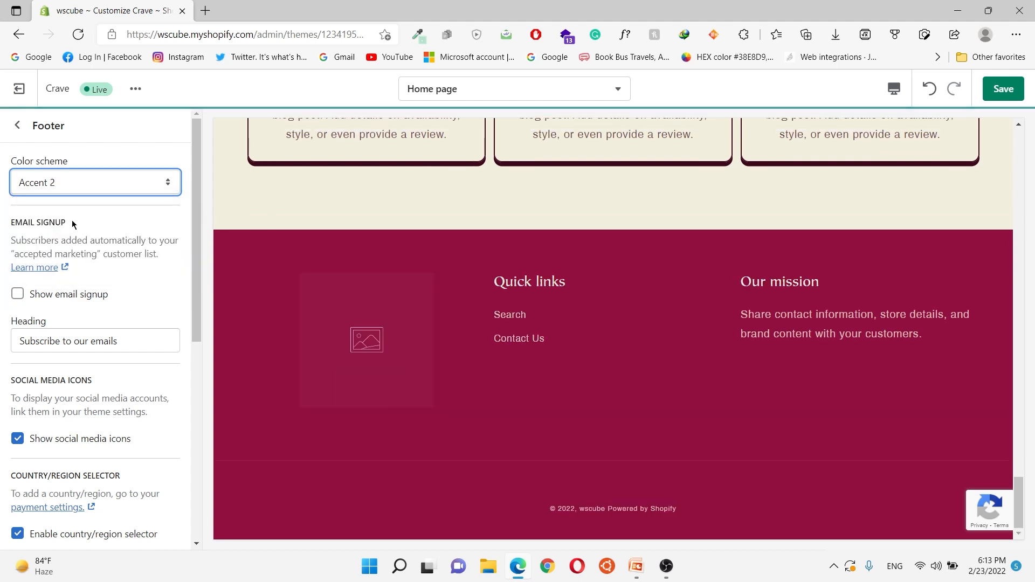
# - Enable the email signup in the footer
pyautogui.scroll(-1, 78, 224)
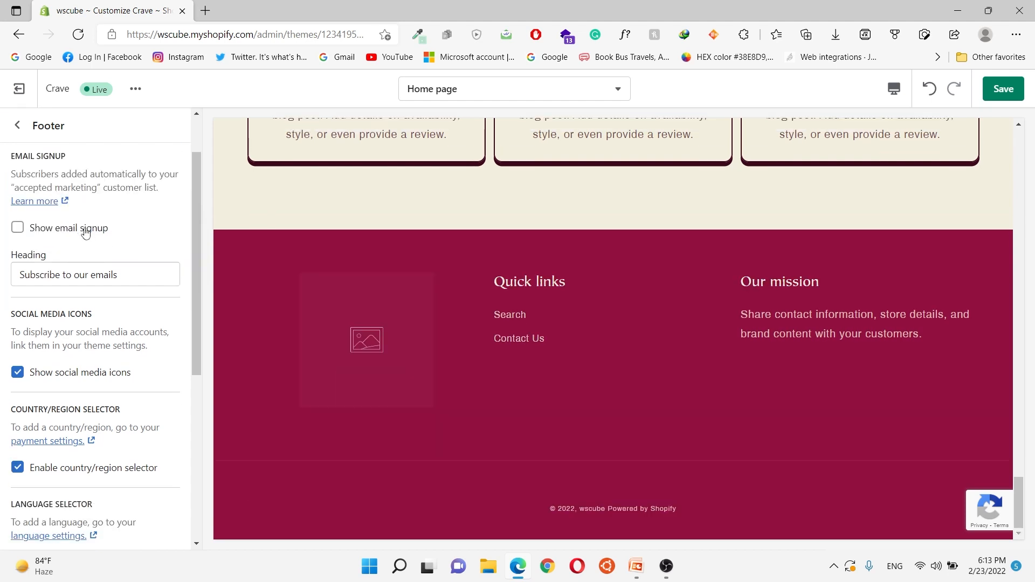
pyautogui.click(85, 231)
pyautogui.click(89, 238)
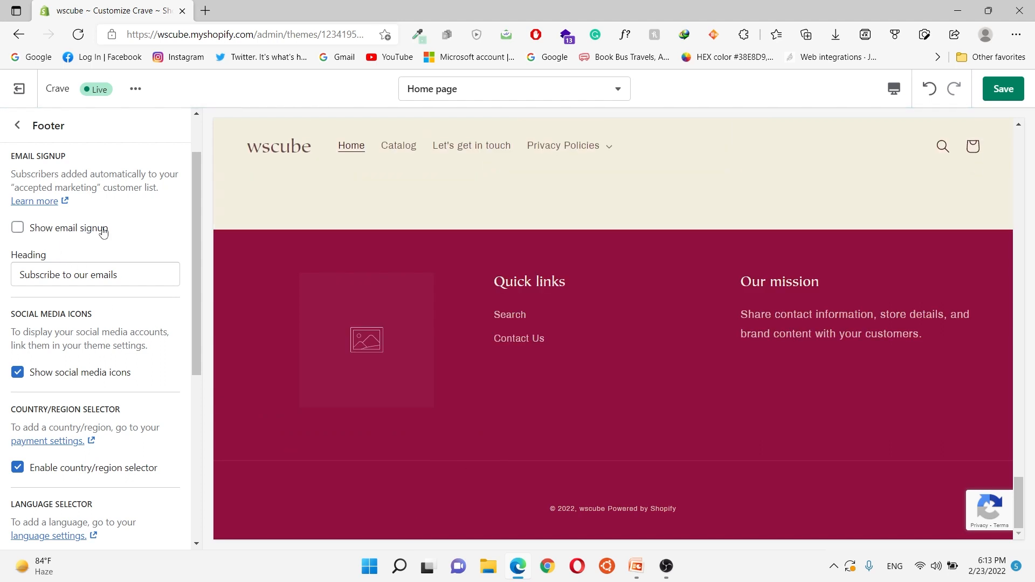
pyautogui.click(16, 229)
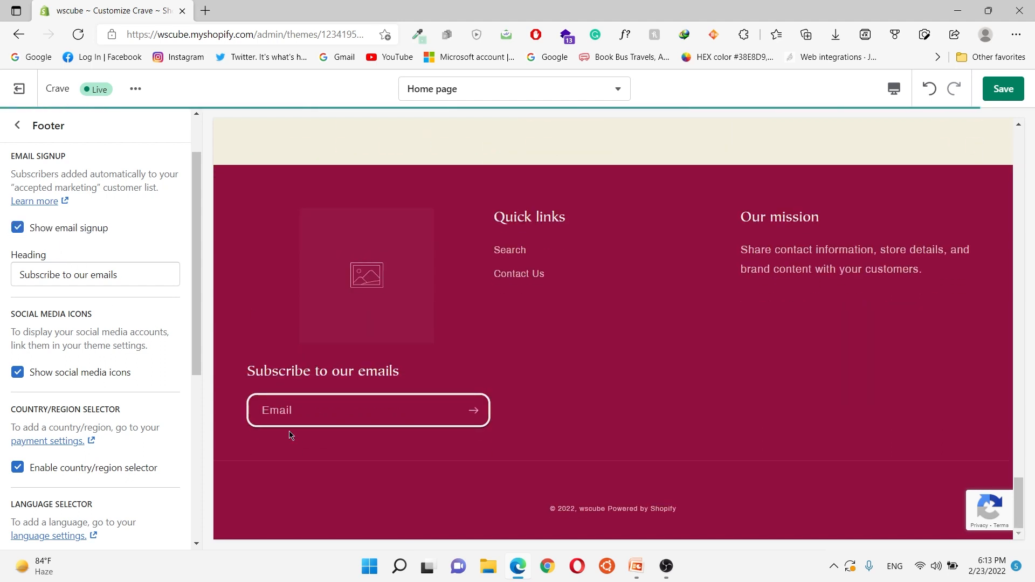
# - Toggle the footer's social media icons off and back on
pyautogui.scroll(-1, 90, 275)
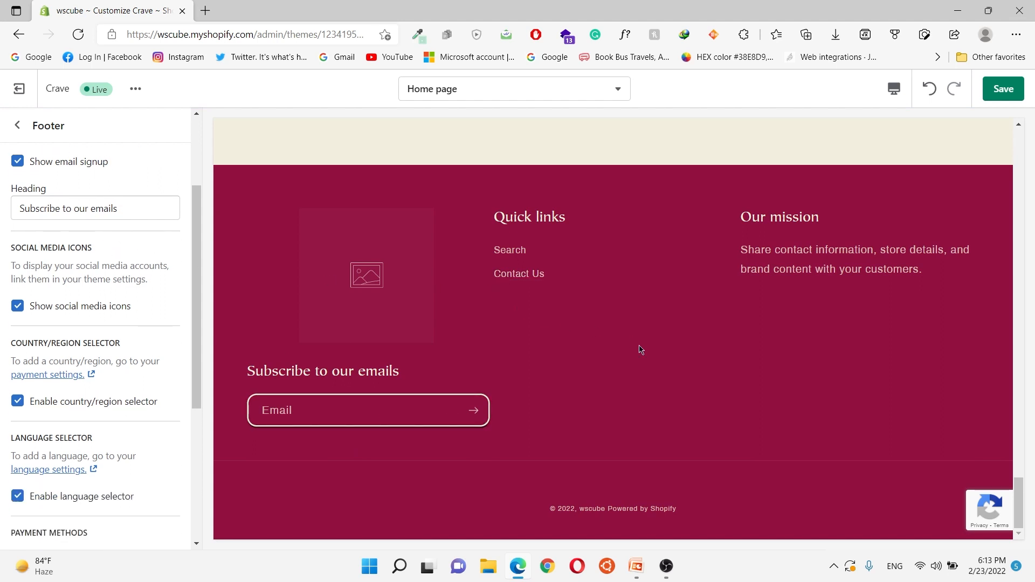
pyautogui.click(37, 304)
pyautogui.click(38, 303)
# - Try footer top margins of 24 px and 92 px in the preview, and set the margin back to 0 px
pyautogui.scroll(-4, 79, 297)
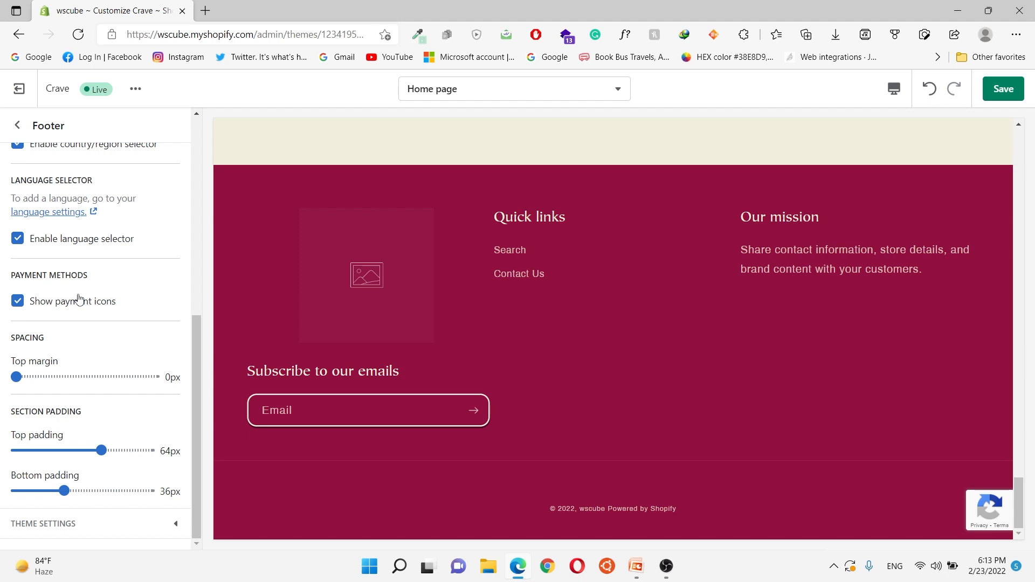
pyautogui.moveTo(13, 339); pyautogui.dragTo(75, 336)
pyautogui.click(74, 332)
pyautogui.click(11, 377)
pyautogui.moveTo(15, 377); pyautogui.dragTo(48, 377)
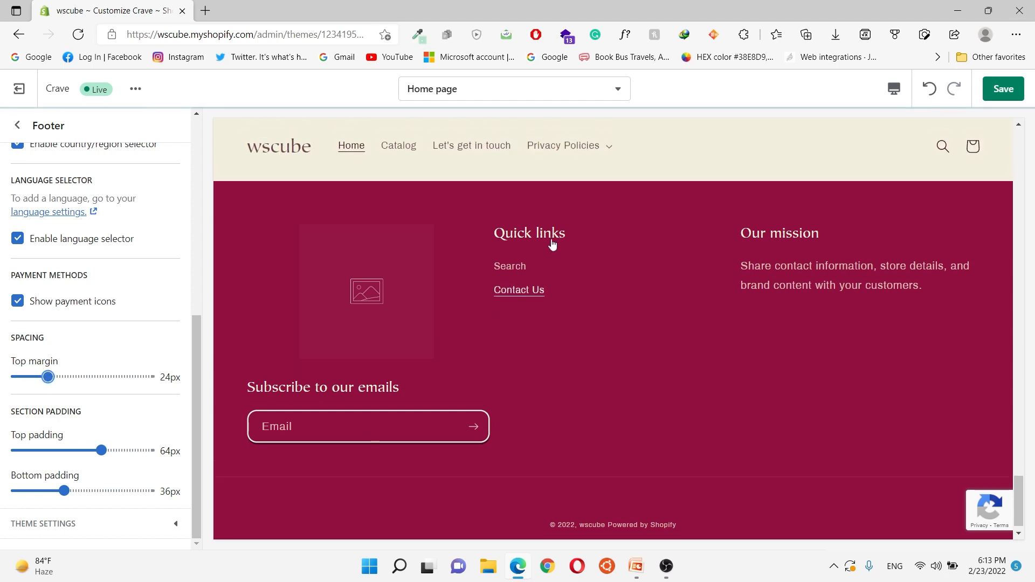
pyautogui.scroll(3, 620, 281)
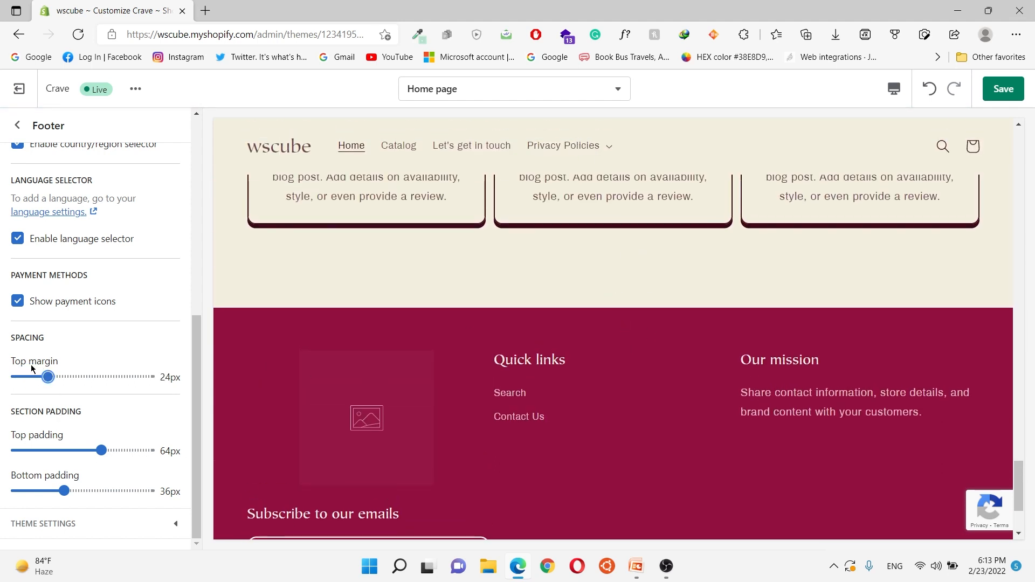
pyautogui.moveTo(48, 377); pyautogui.dragTo(139, 377)
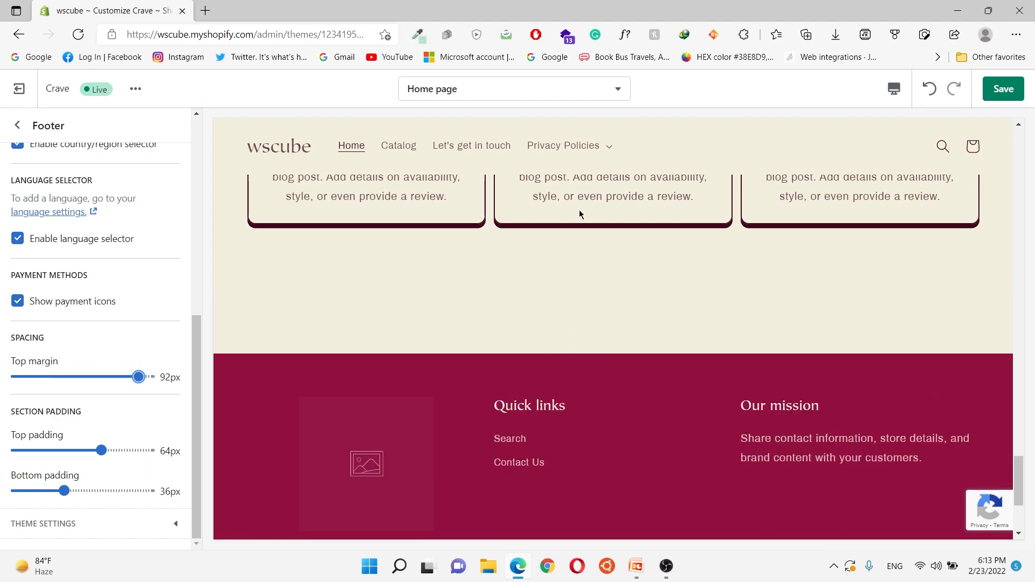
pyautogui.moveTo(139, 377); pyautogui.dragTo(15, 377)
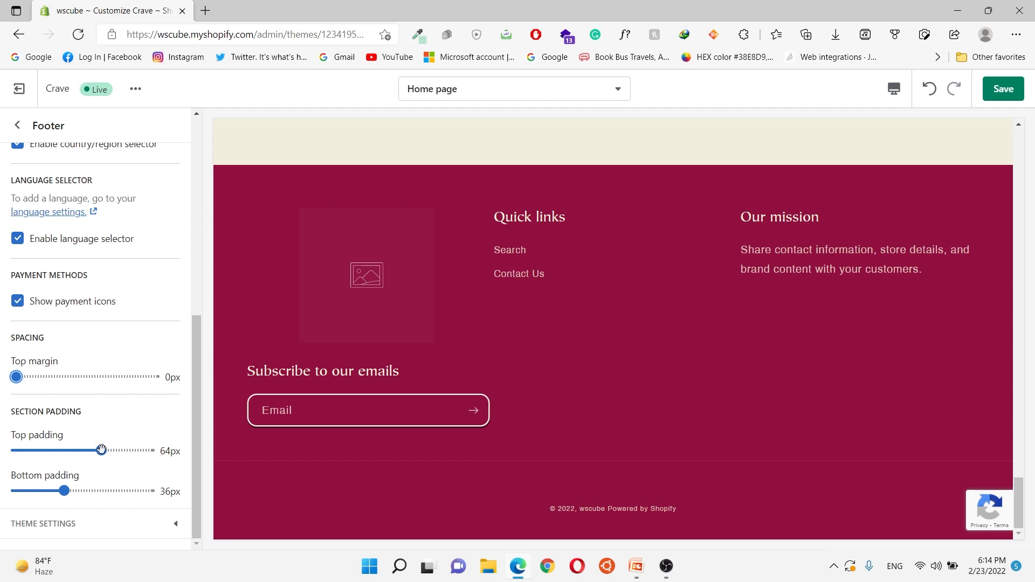
# - Try footer top paddings of 100 px and 0 px, and settle on 36 px
pyautogui.moveTo(101, 448); pyautogui.dragTo(167, 450)
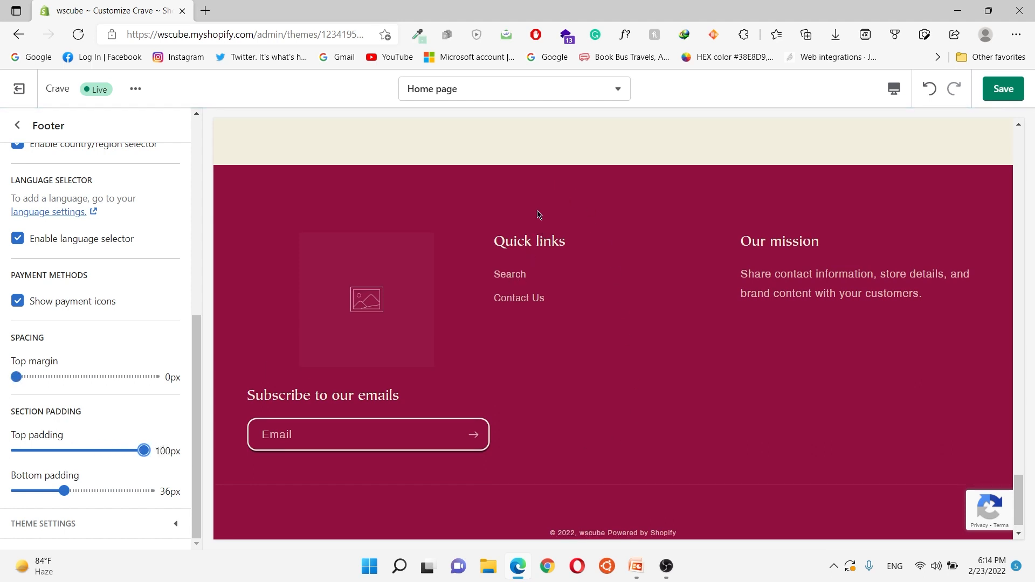
pyautogui.moveTo(141, 451); pyautogui.dragTo(11, 461)
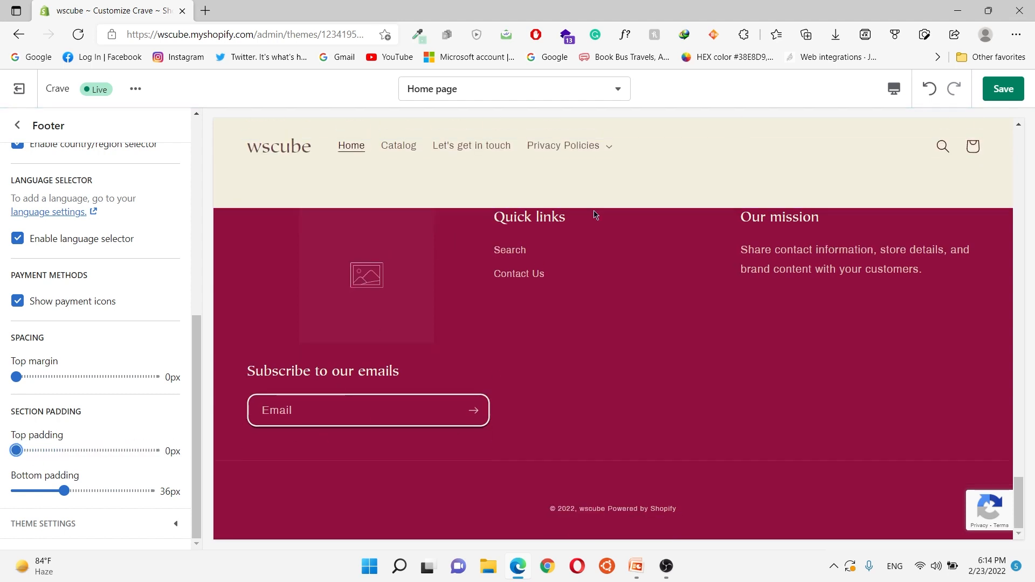
pyautogui.moveTo(16, 449); pyautogui.dragTo(69, 447)
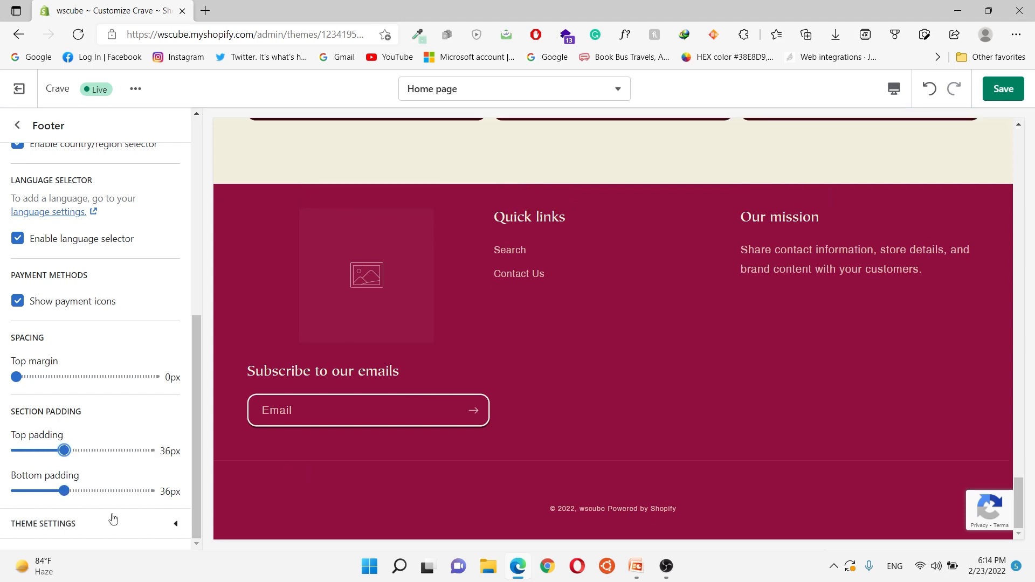
# - Look over the theme settings below the footer options, and review the sections above the footer in the preview
pyautogui.click(134, 526)
pyautogui.scroll(-6, 89, 423)
pyautogui.scroll(10, 179, 429)
pyautogui.scroll(5, 399, 437)
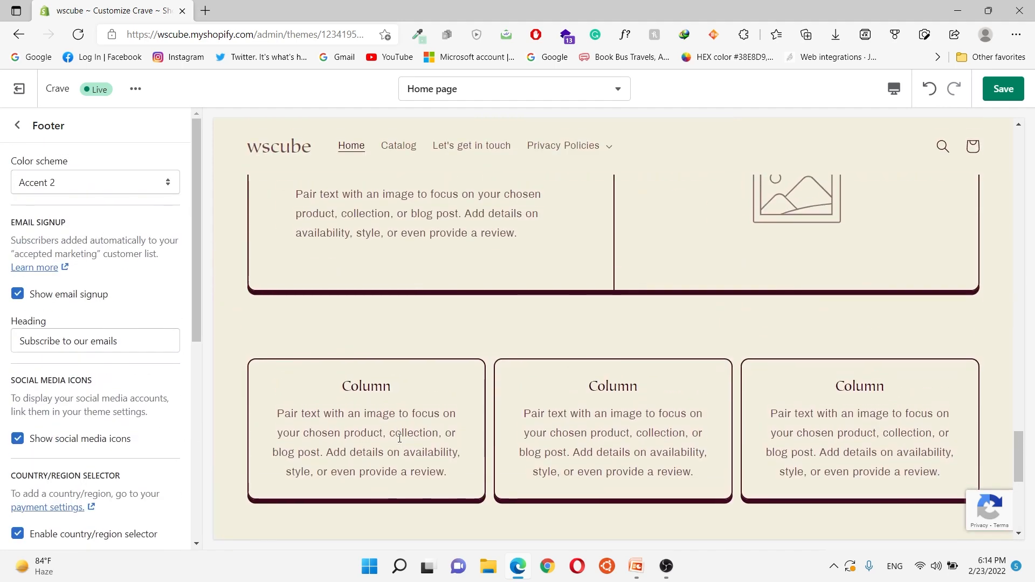
pyautogui.scroll(3, 400, 438)
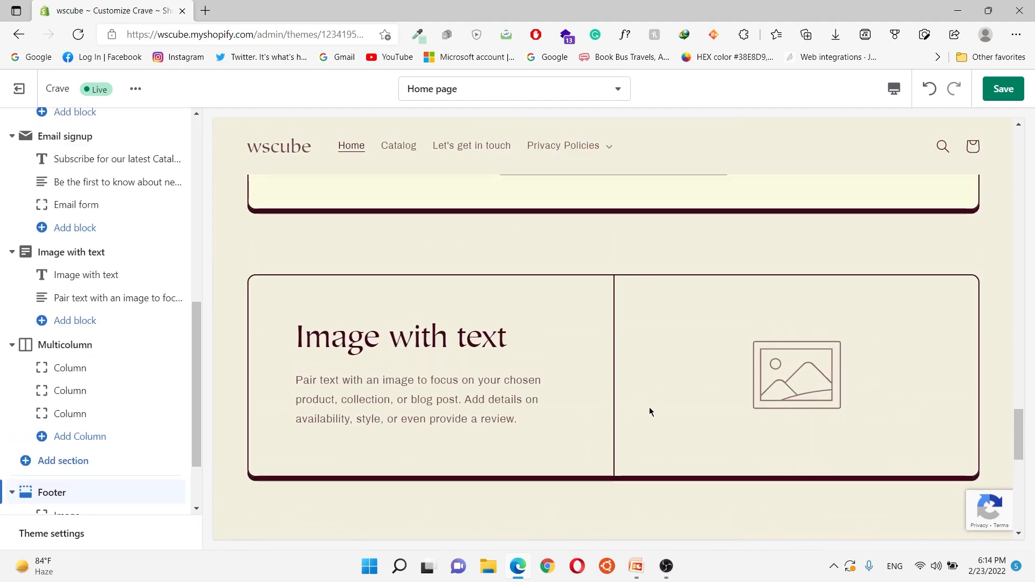